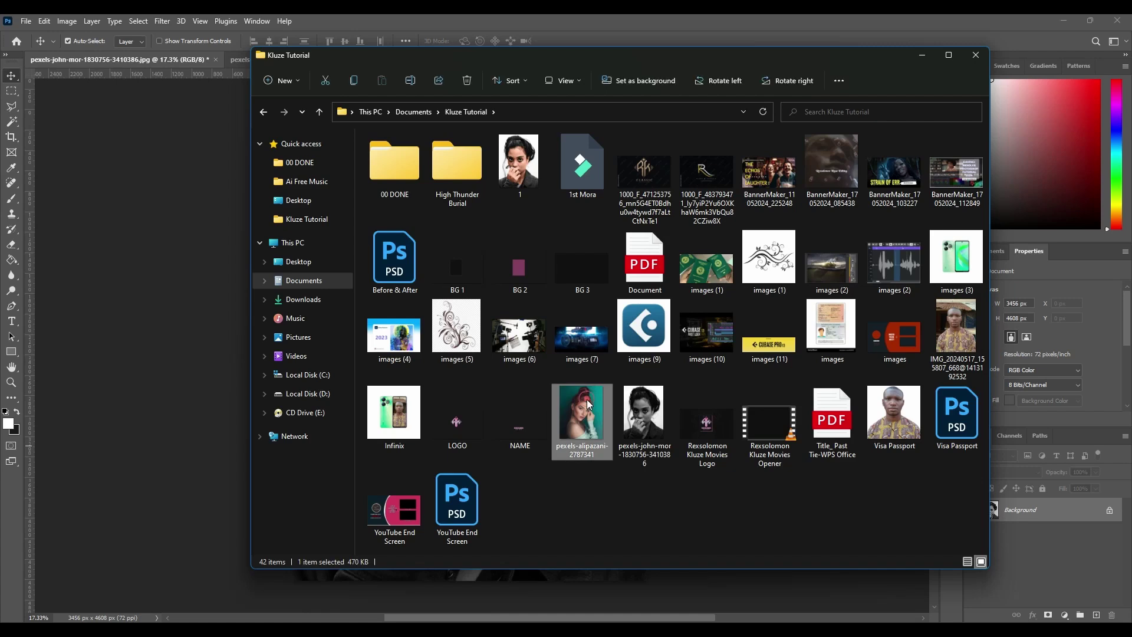
Place the image pexels-alipazani-2787341 into the black-and-white portrait document and move it to the canvas's upper-right corner.
click(595, 493)
click(582, 417)
drag(582, 417, 185, 436)
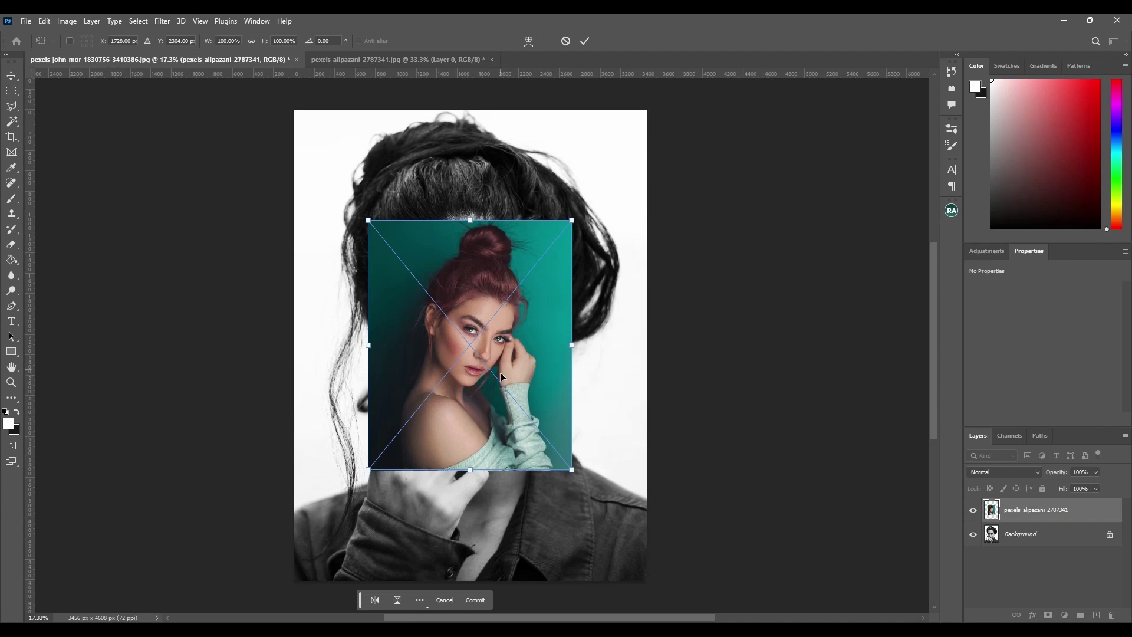
key(Return)
drag(489, 353, 592, 227)
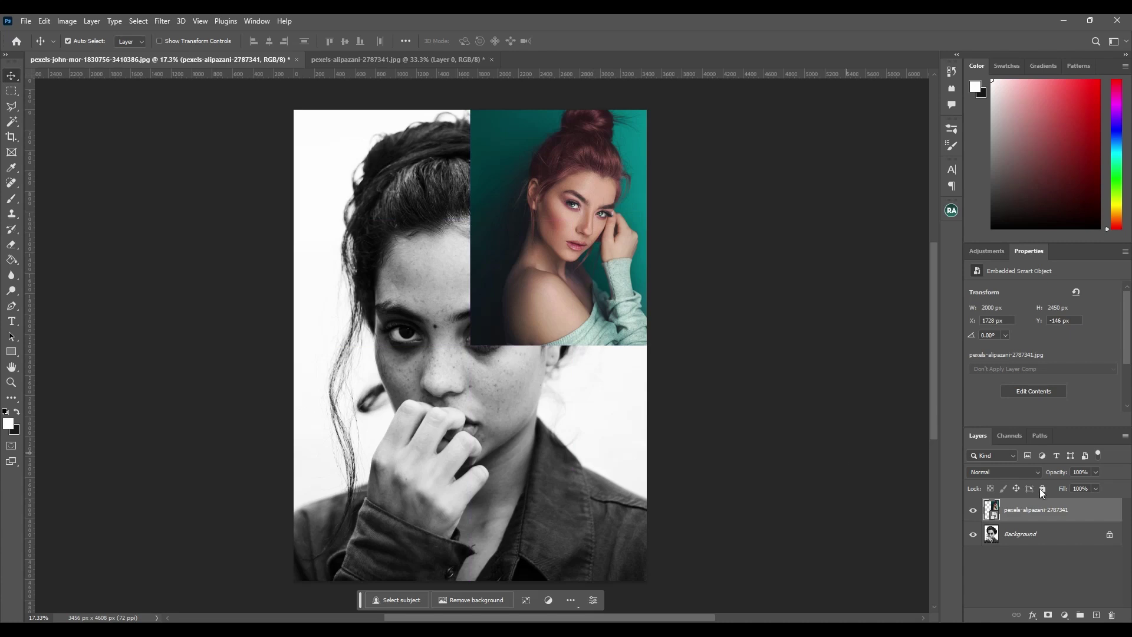
Draw a rectangle shape of about 3586 x 4775 px covering the whole canvas, directly above the Background layer.
click(1036, 535)
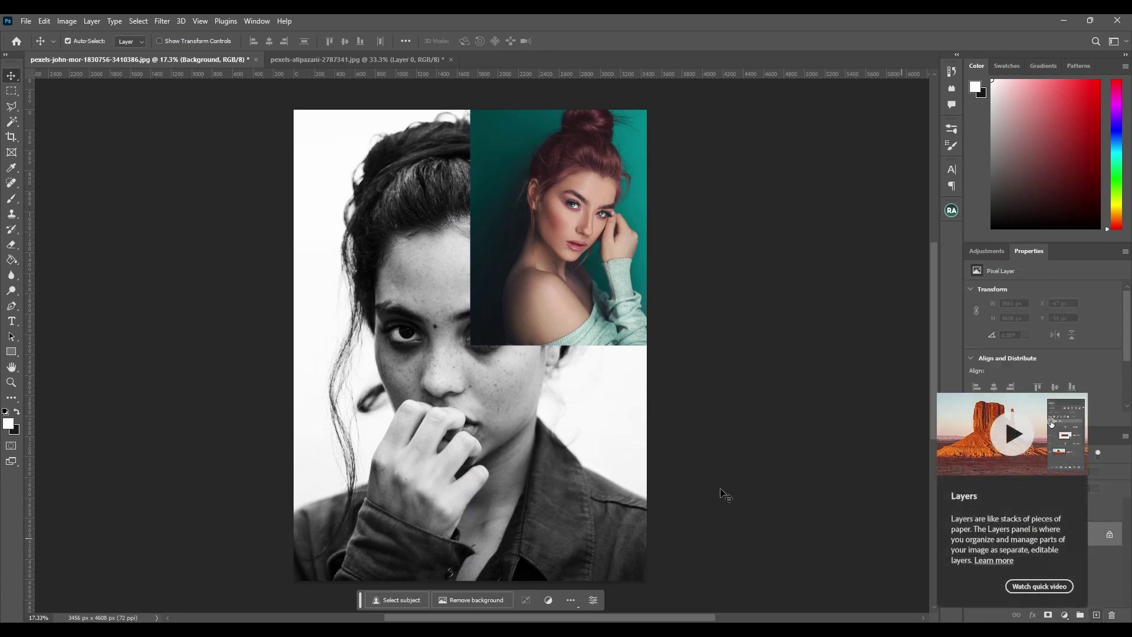
click(11, 352)
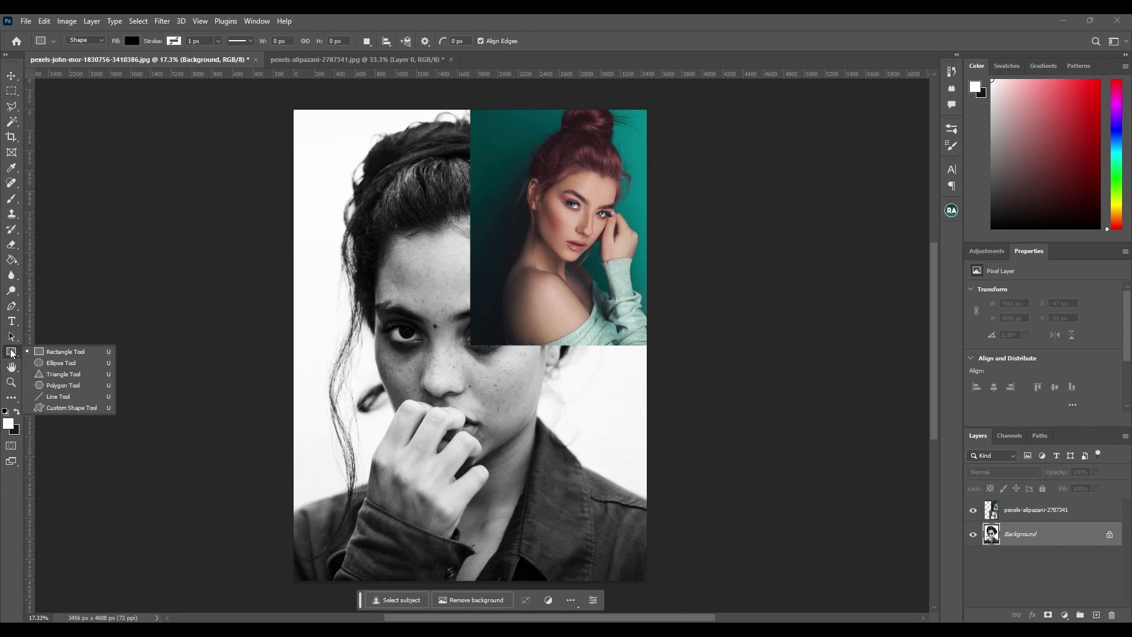
click(44, 352)
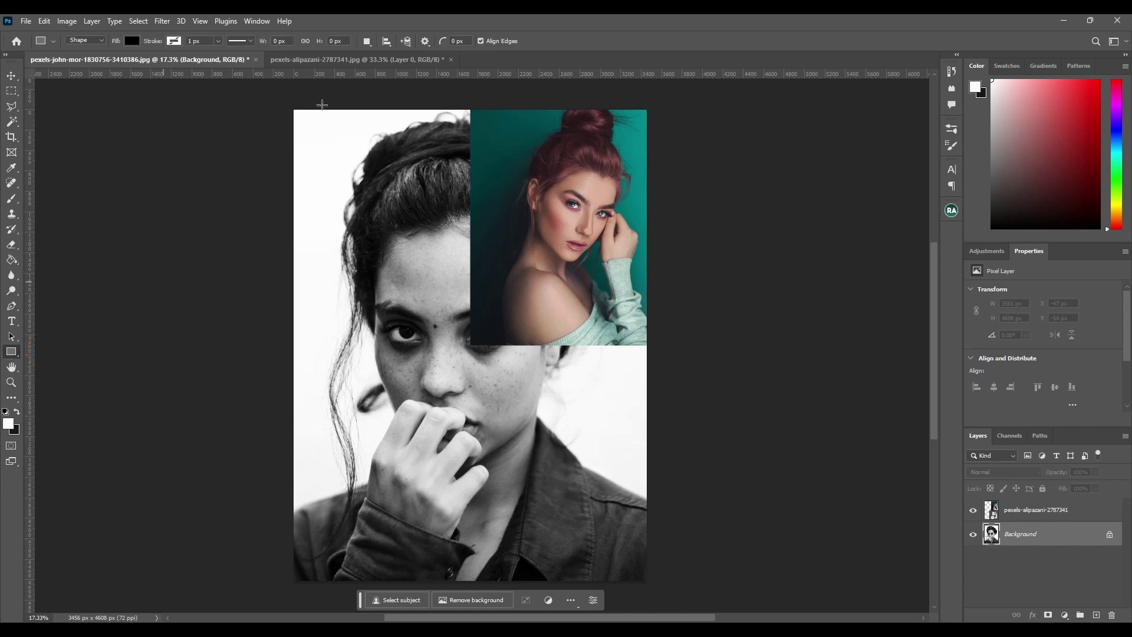
drag(289, 104, 654, 591)
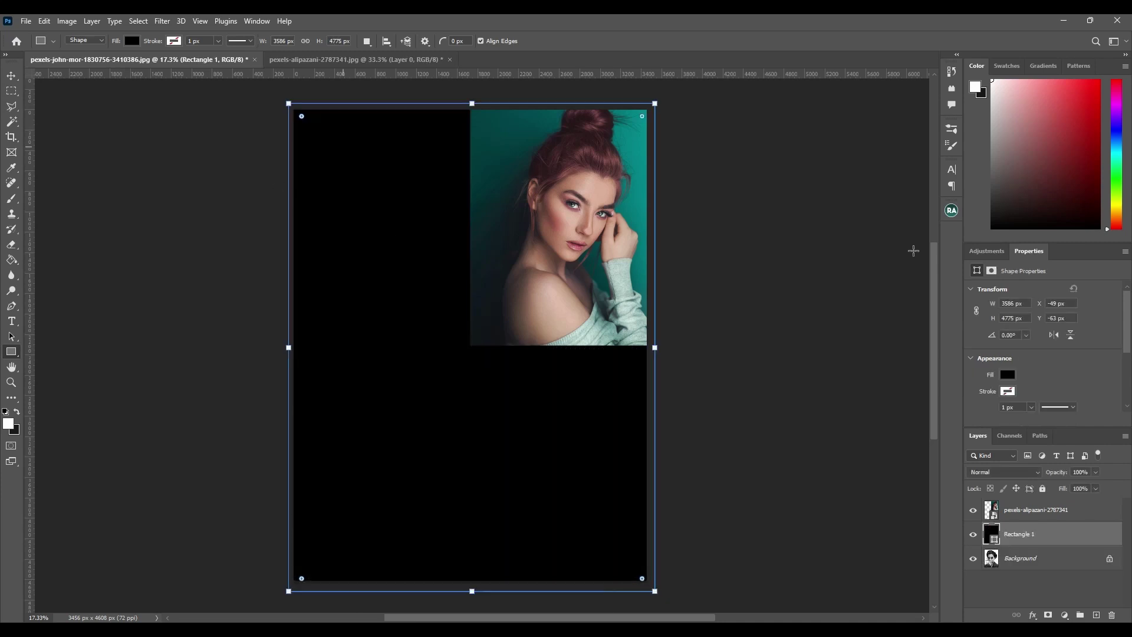
click(11, 76)
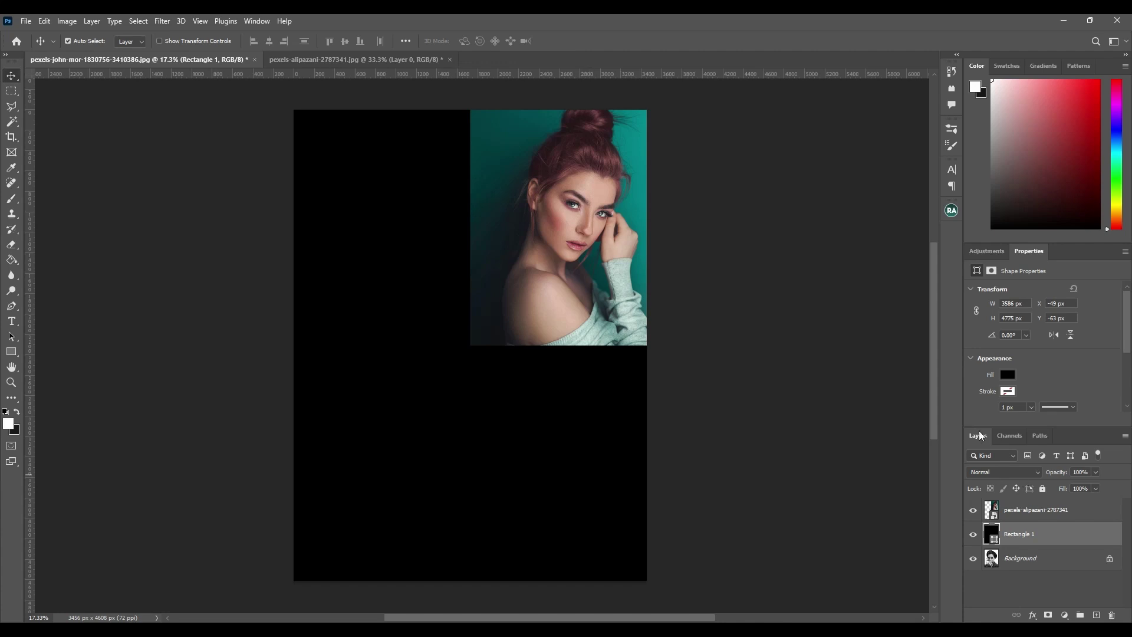
Set the rectangle's fill to the skin tone a67964, sampled from the forehead in the reference photo.
click(1008, 375)
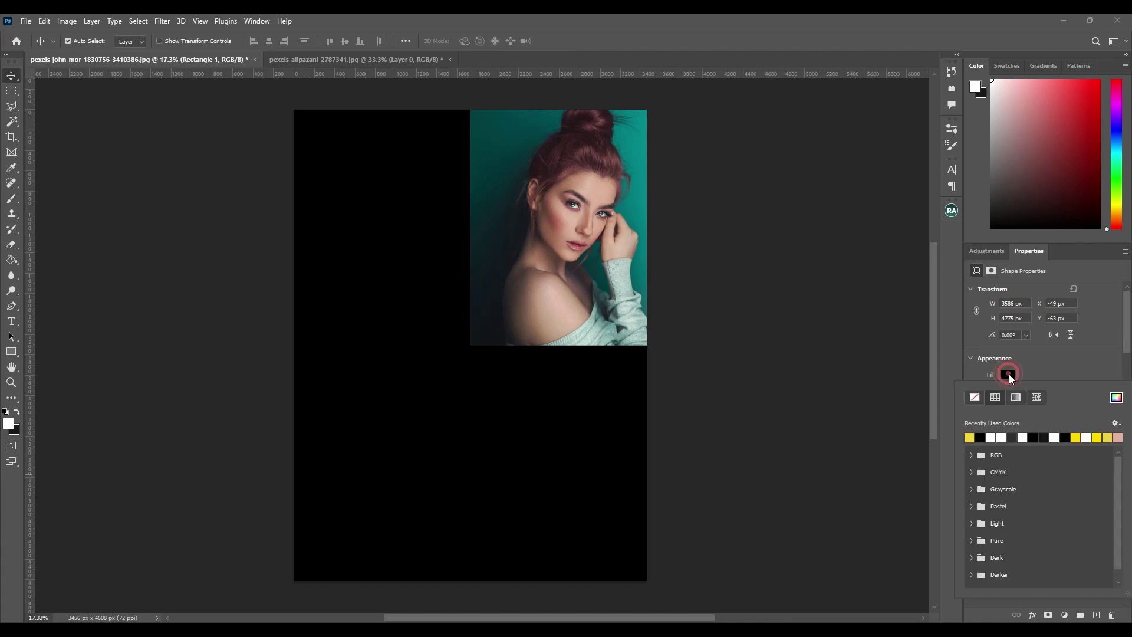
click(1116, 398)
drag(896, 376, 805, 291)
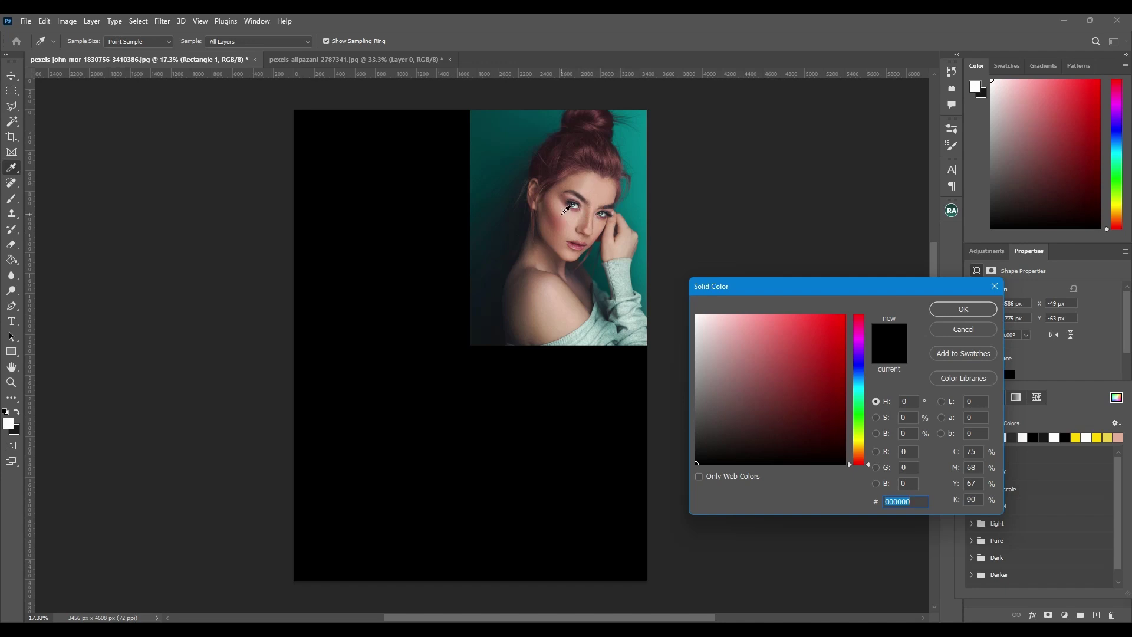
click(562, 207)
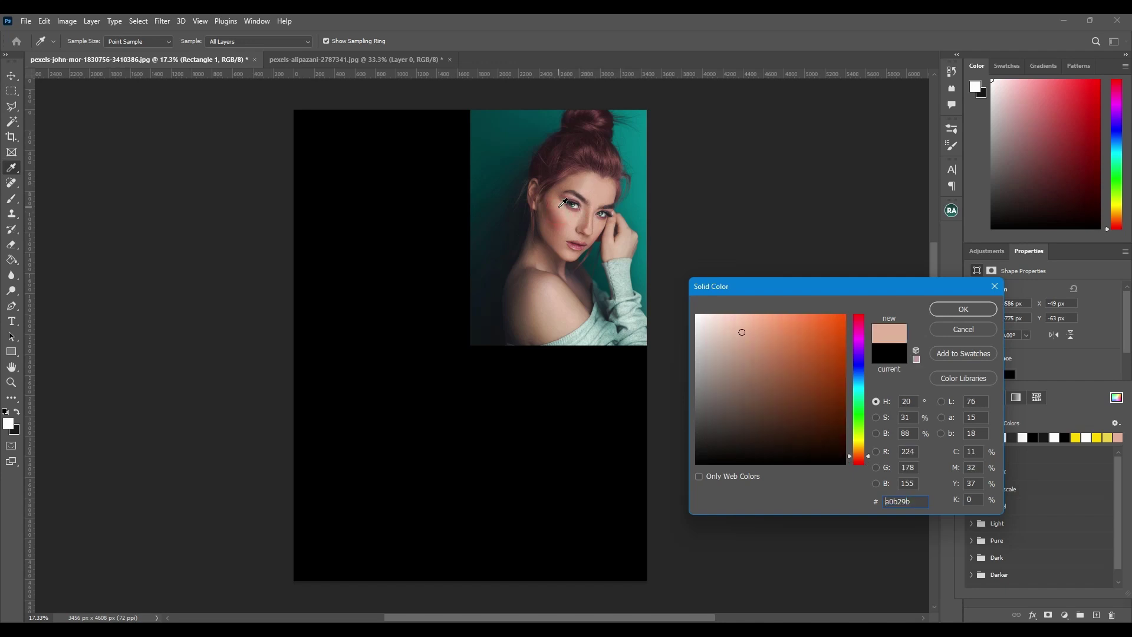
click(557, 205)
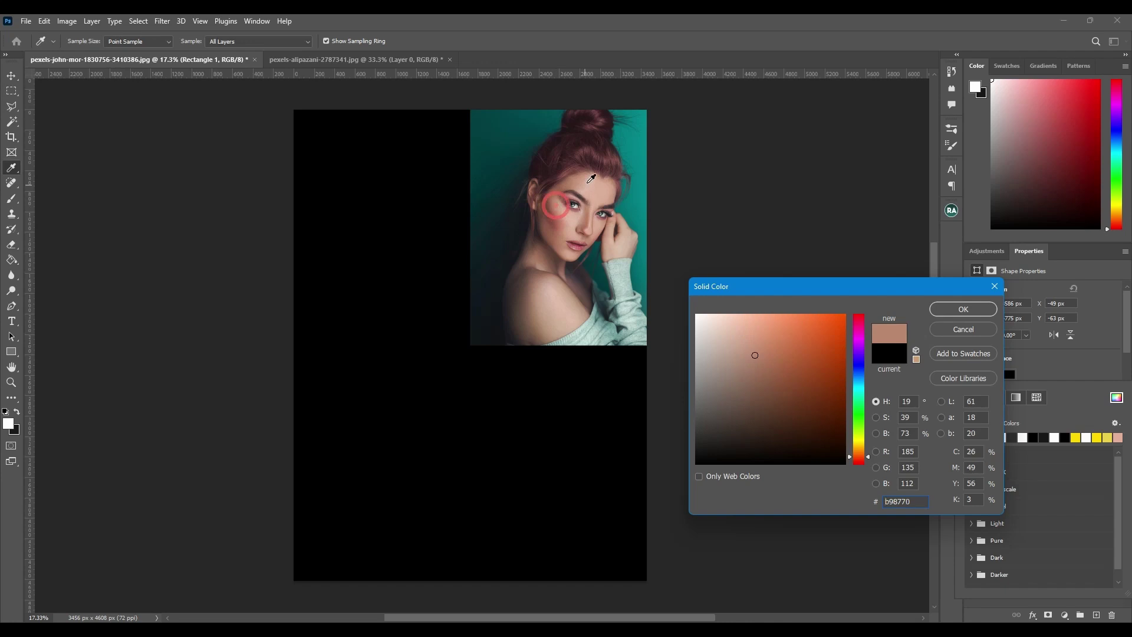
click(578, 182)
click(578, 182)
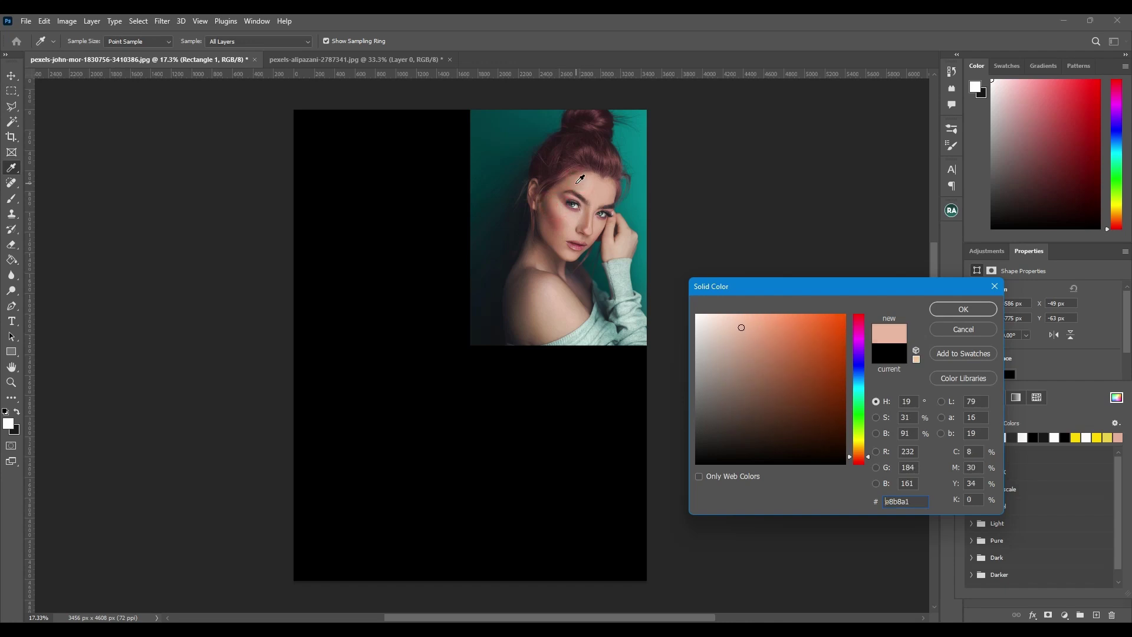
click(572, 182)
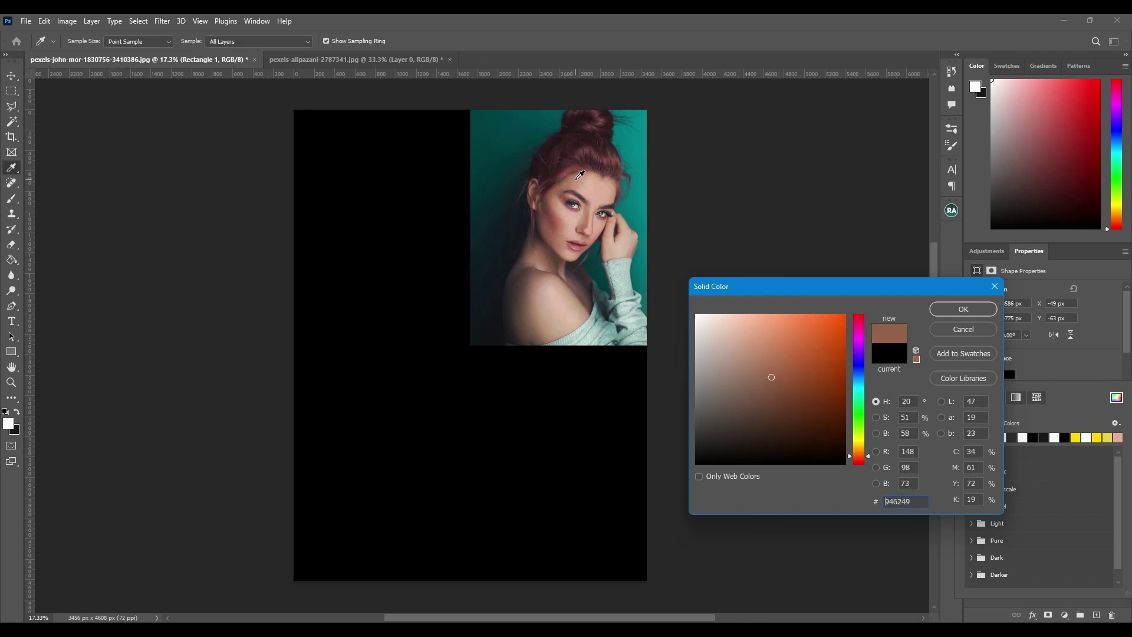
click(576, 179)
click(581, 185)
click(582, 187)
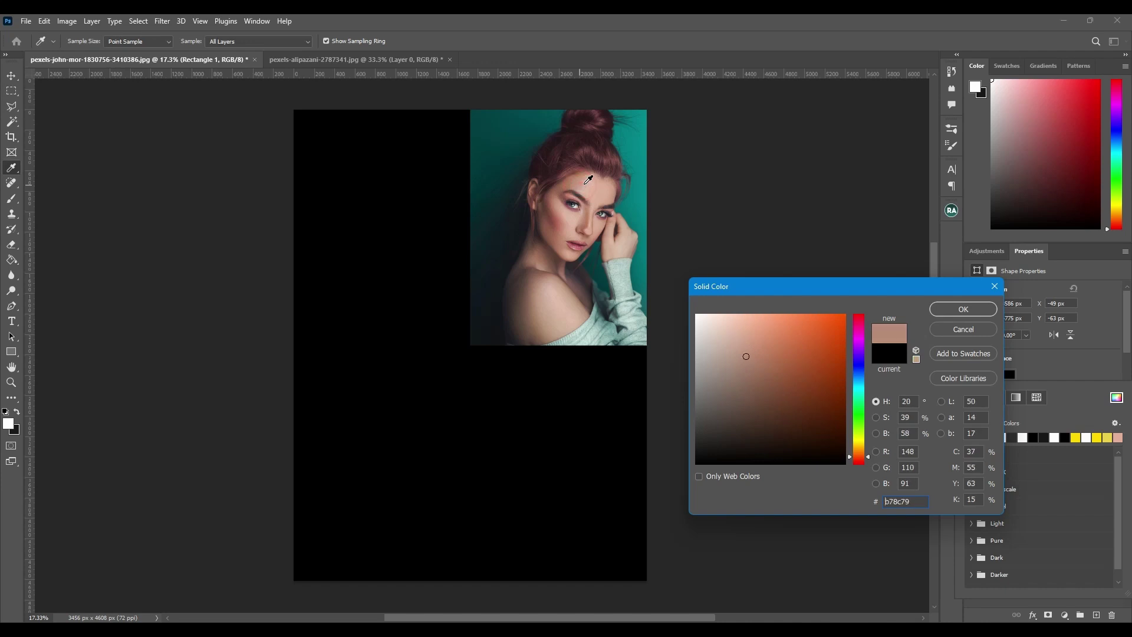
click(583, 185)
click(587, 184)
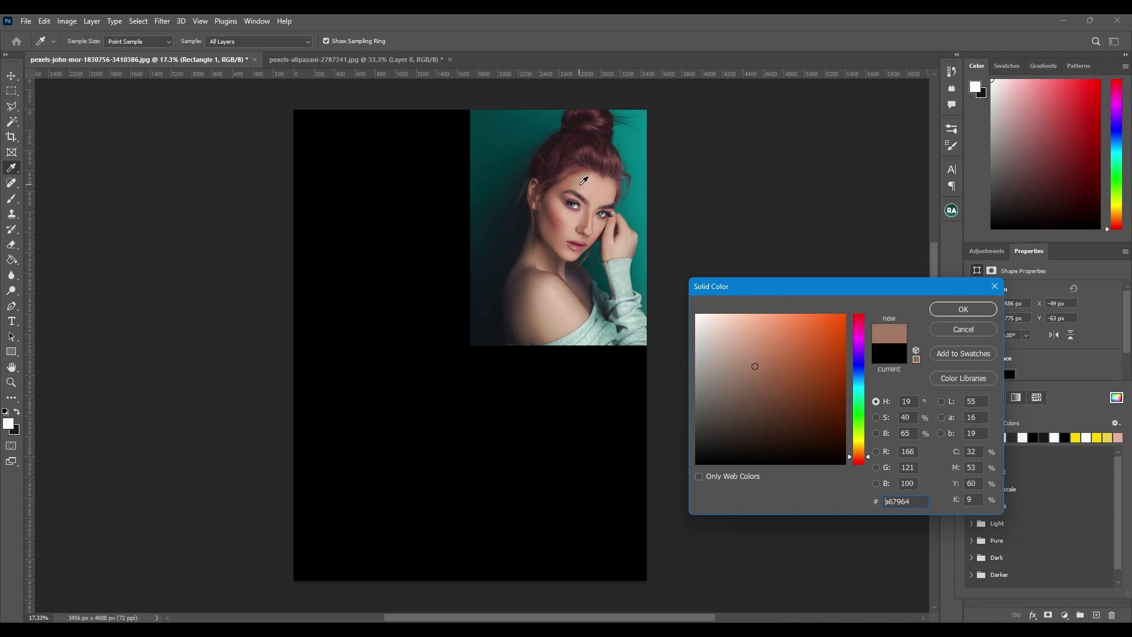
click(948, 313)
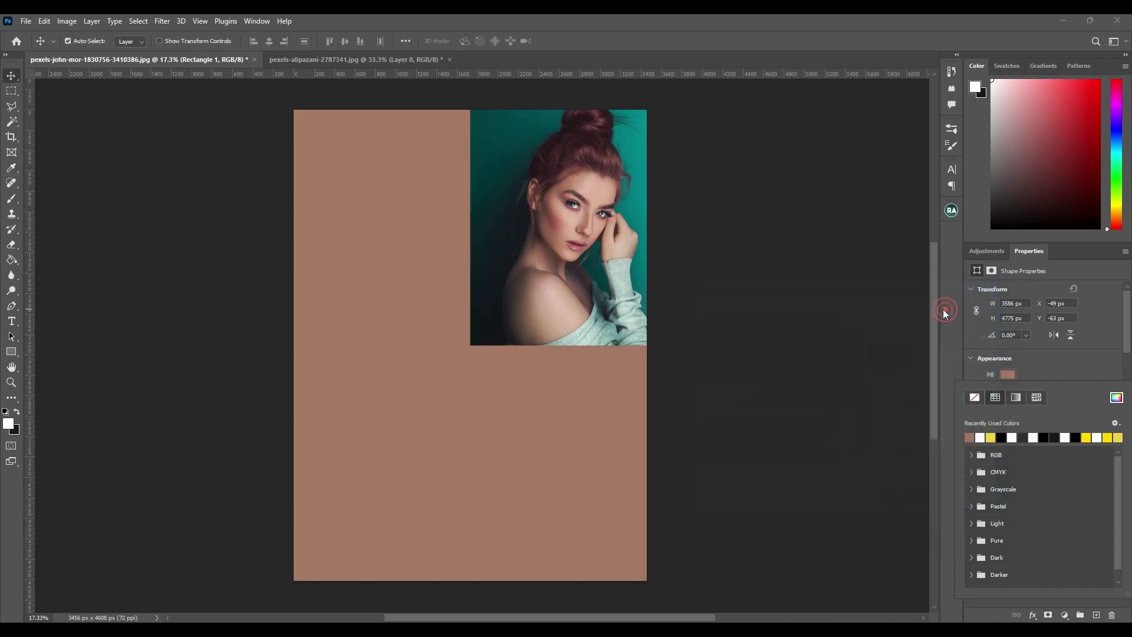
Hide the reference photo layer, and duplicate the Rectangle 1 layer with the copy hidden.
click(584, 182)
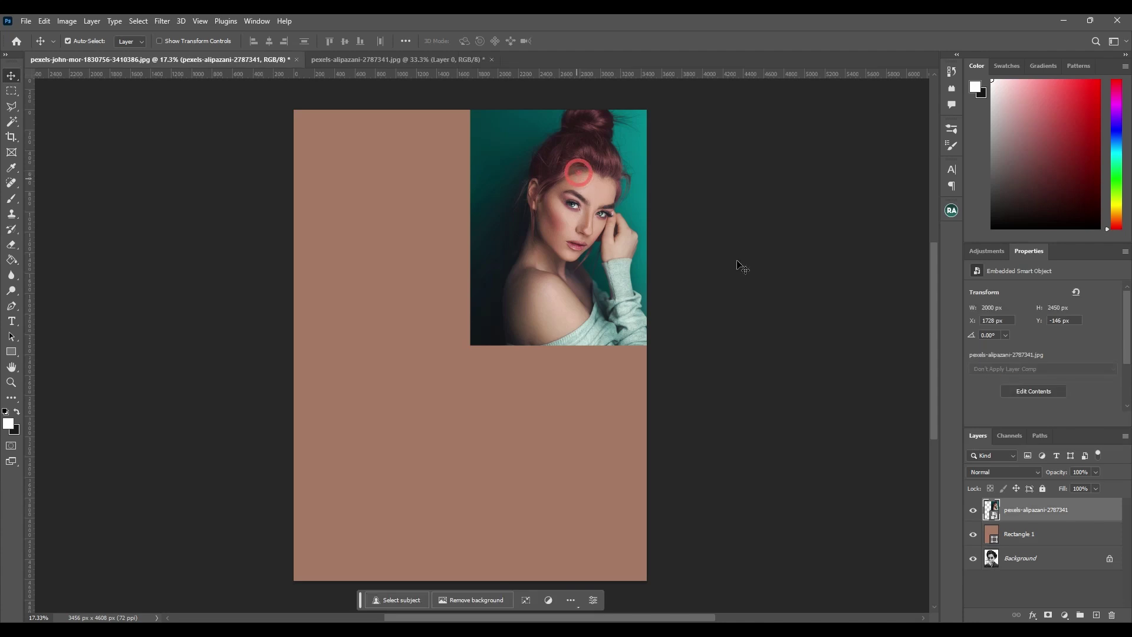
click(974, 510)
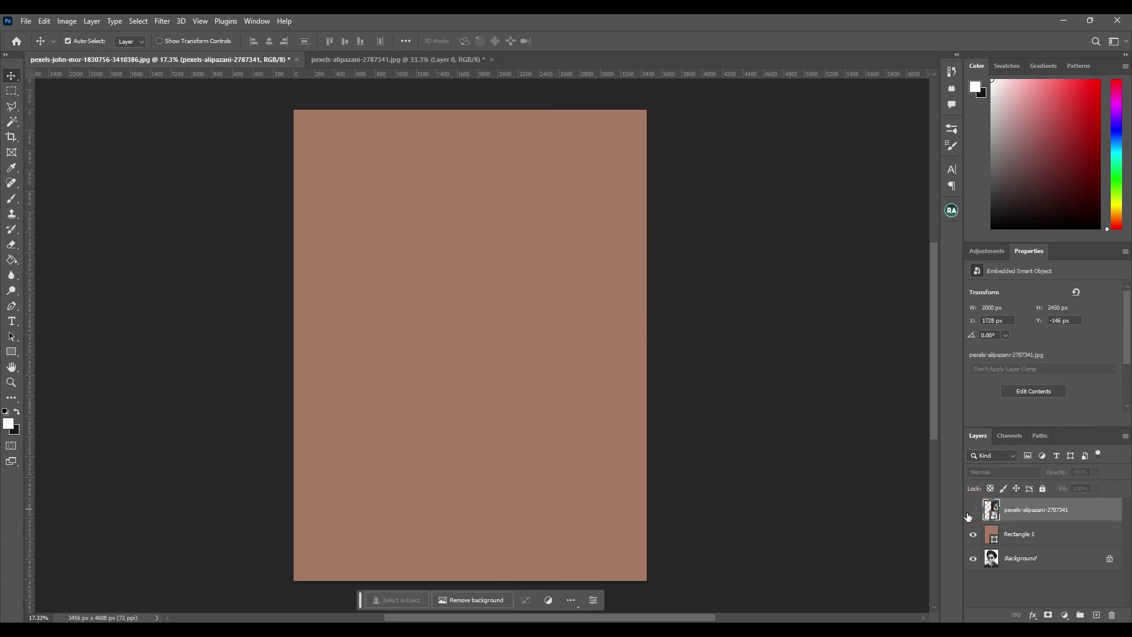
click(1042, 541)
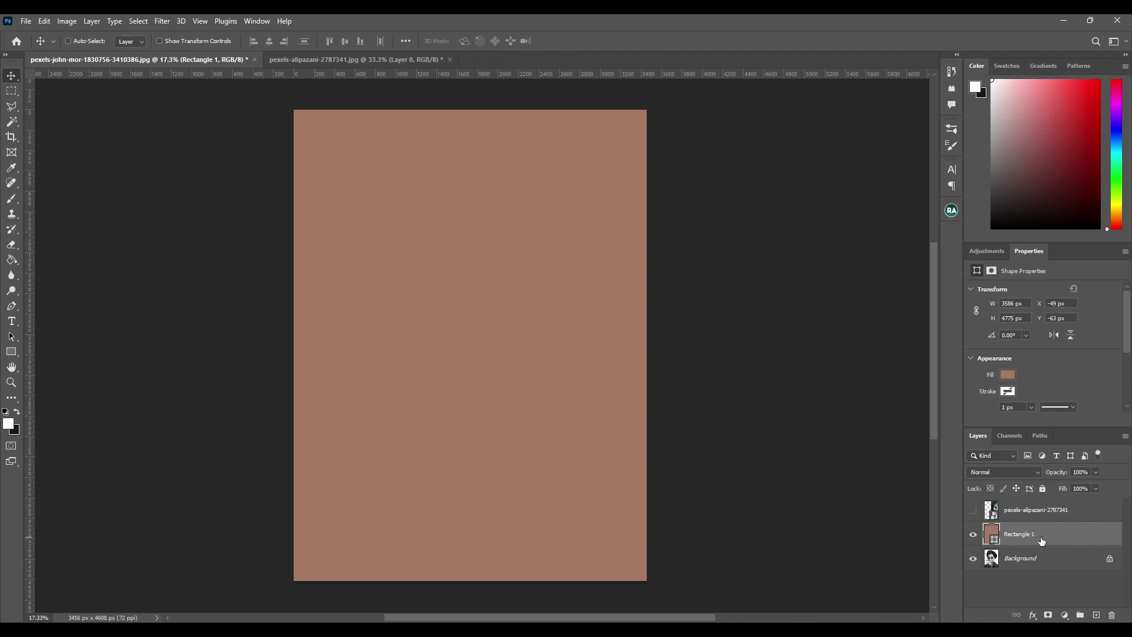
key(ctrl+j)
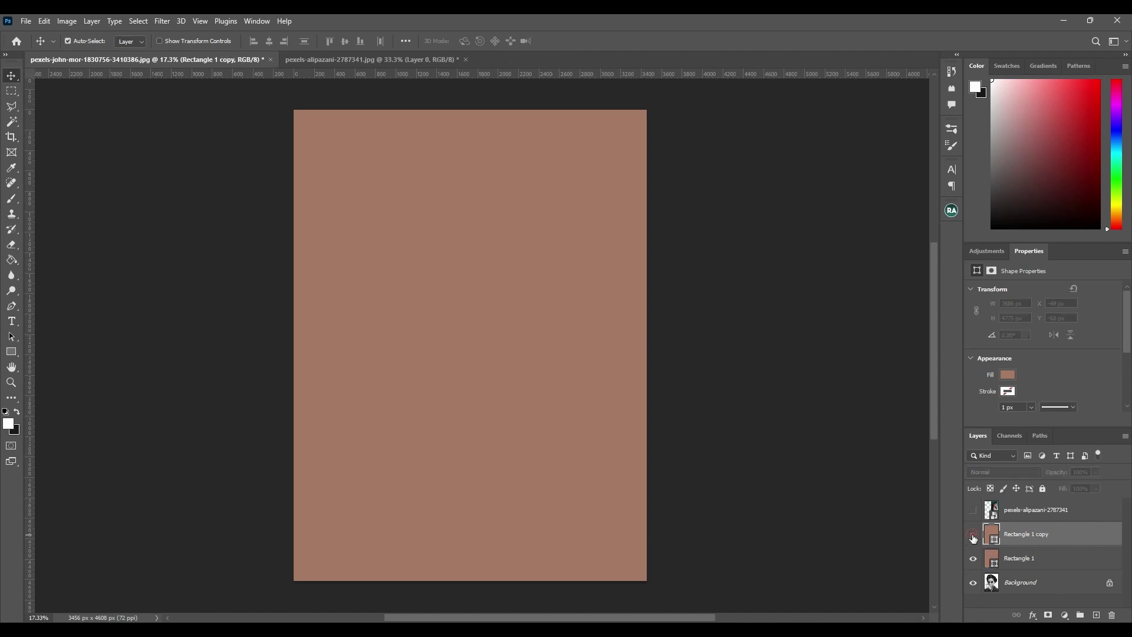
click(973, 534)
Rasterize the Rectangle 1 layer and set its blend mode to Color.
click(1033, 562)
right_click(1058, 565)
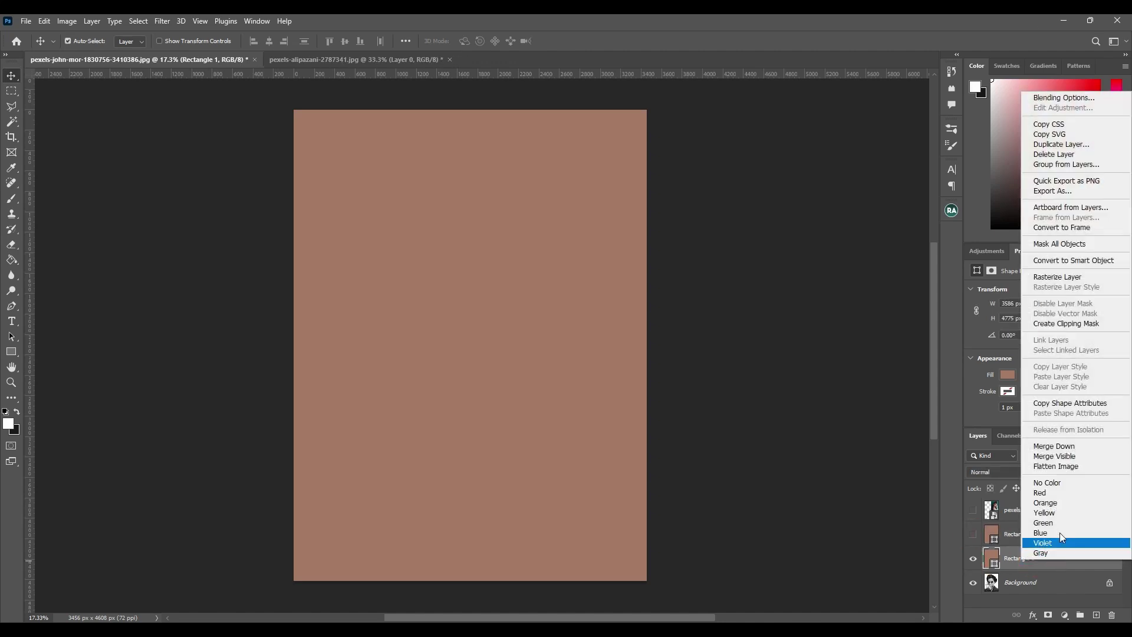
click(1058, 277)
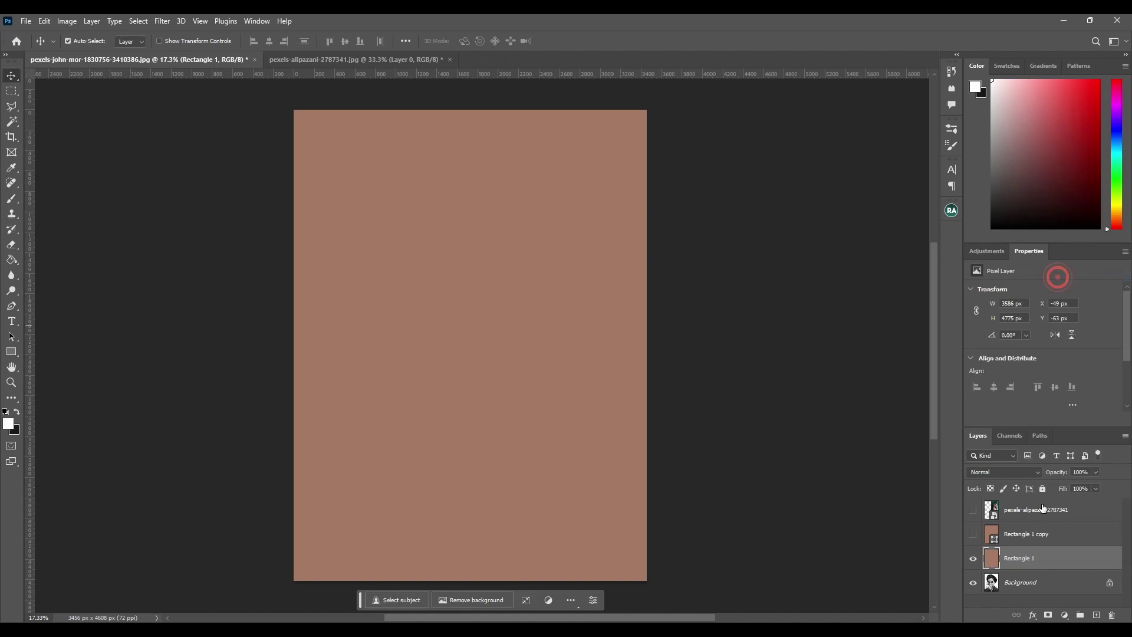
click(999, 473)
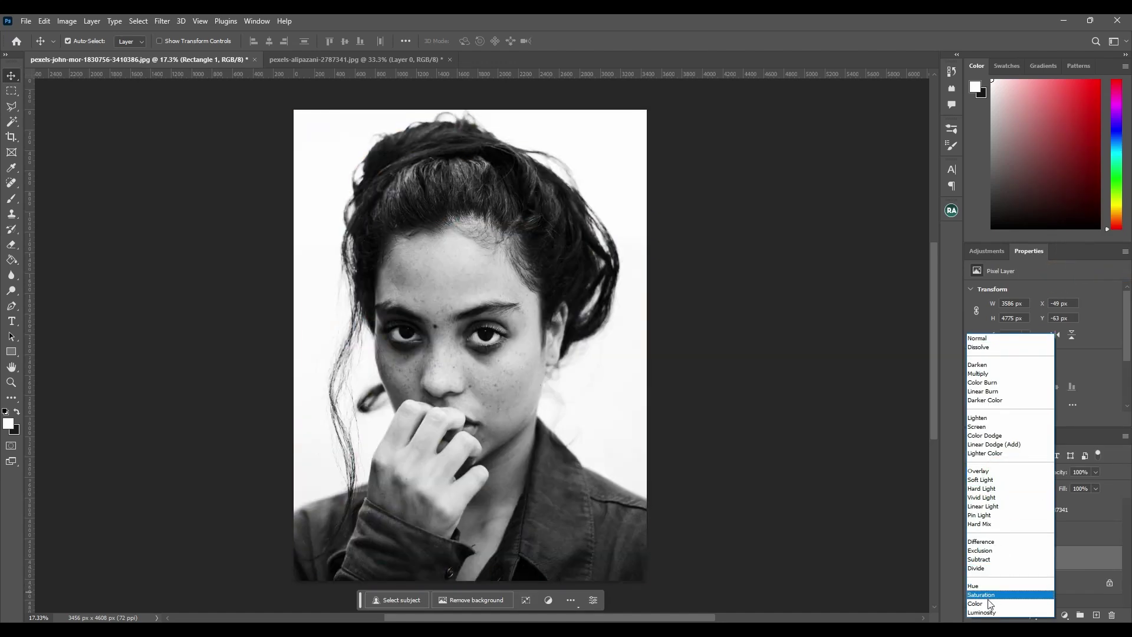
click(988, 603)
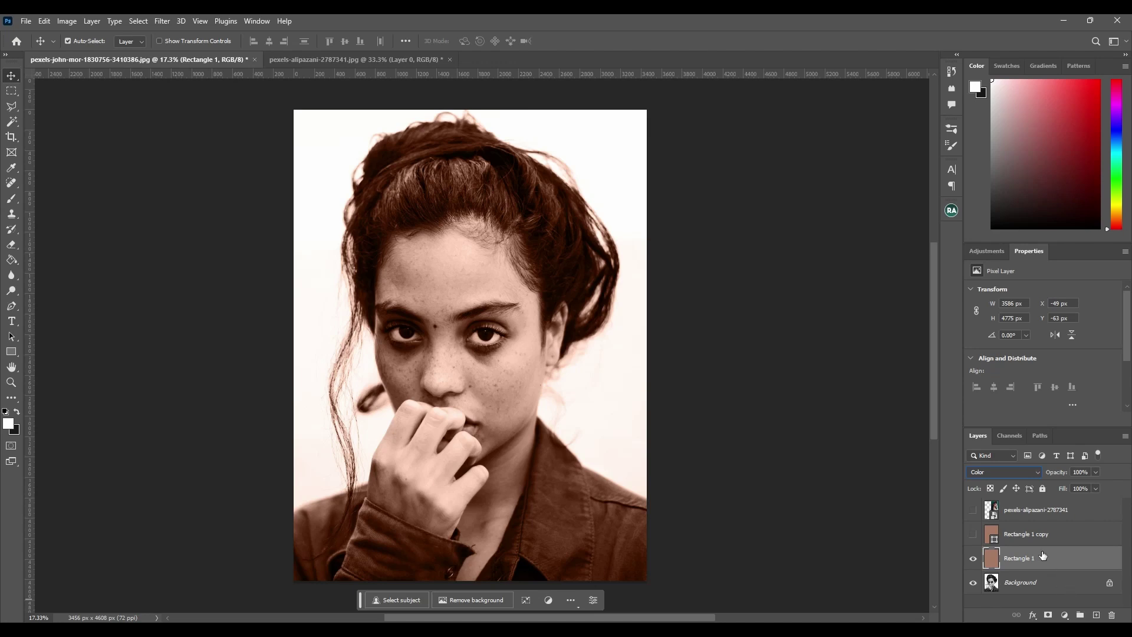
In Rectangle 1's blending options, split the Underlying Layer's black Blend If slider to 0 / 18, keeping white at 255.
double_click(1067, 559)
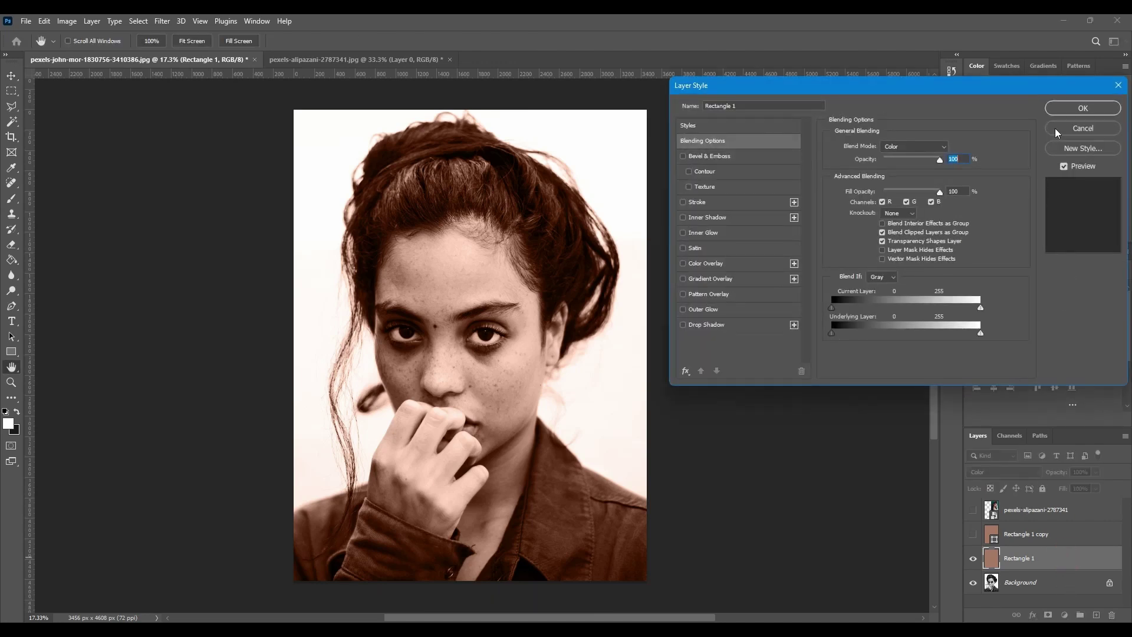
click(1055, 129)
right_click(1060, 555)
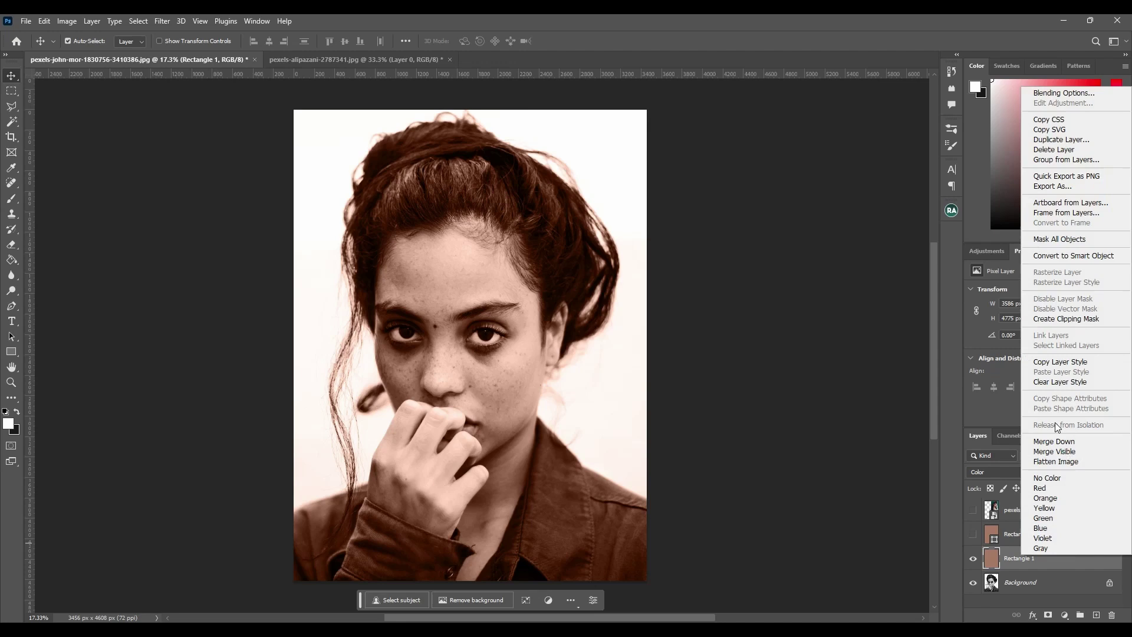
click(1066, 93)
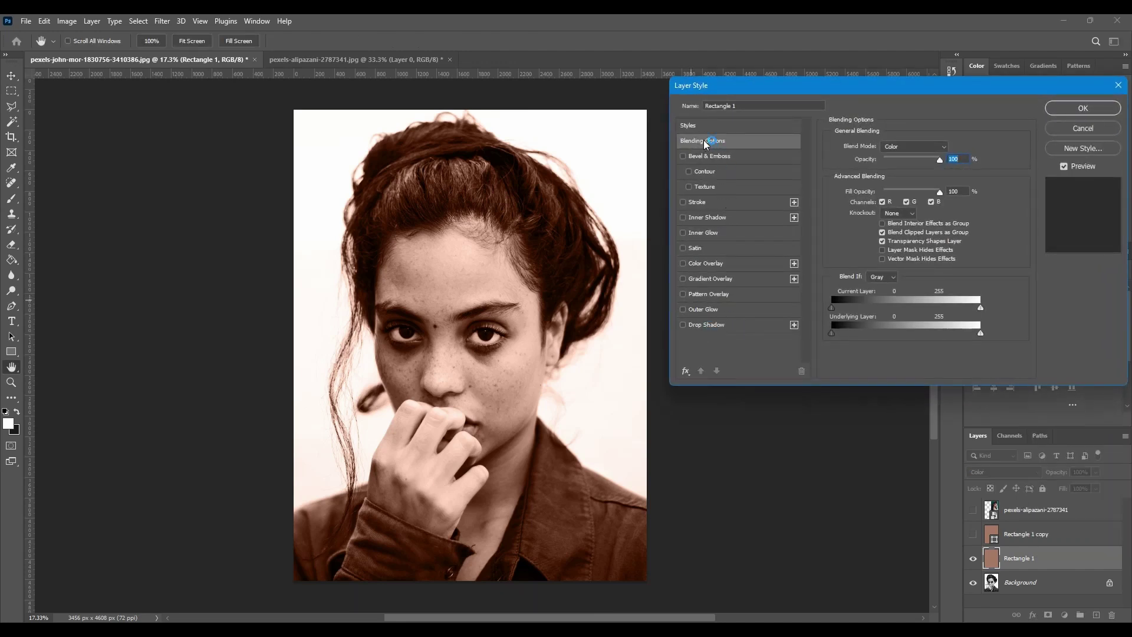
click(706, 144)
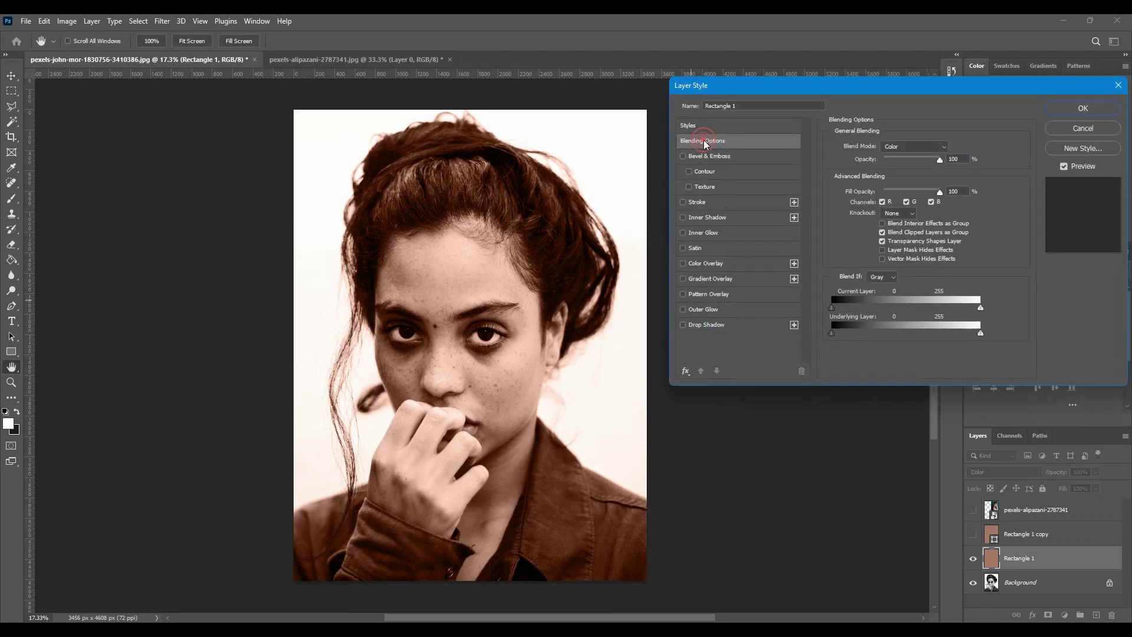
alt+click(832, 335)
drag(832, 334, 868, 336)
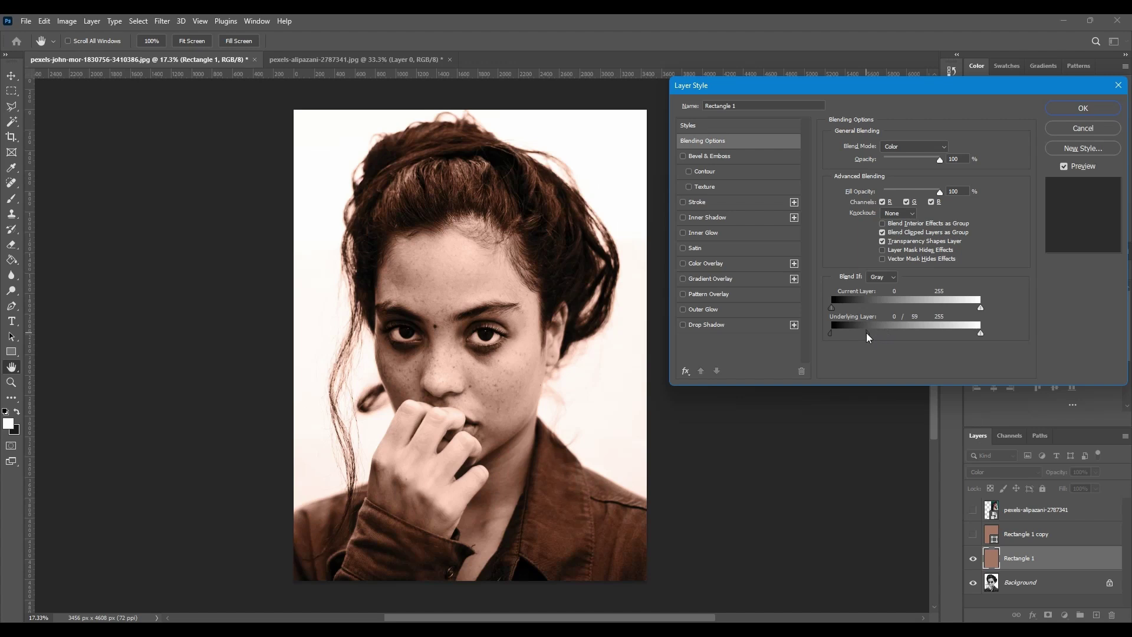
drag(840, 336, 888, 344)
alt+click(832, 334)
drag(877, 343, 944, 346)
drag(849, 342, 845, 342)
mouse_move(981, 334)
mouse_down()
mouse_move(960, 337)
mouse_move(995, 341)
mouse_up()
Compare the portrait with the layer style preview off and on, and apply the blending options.
click(1065, 166)
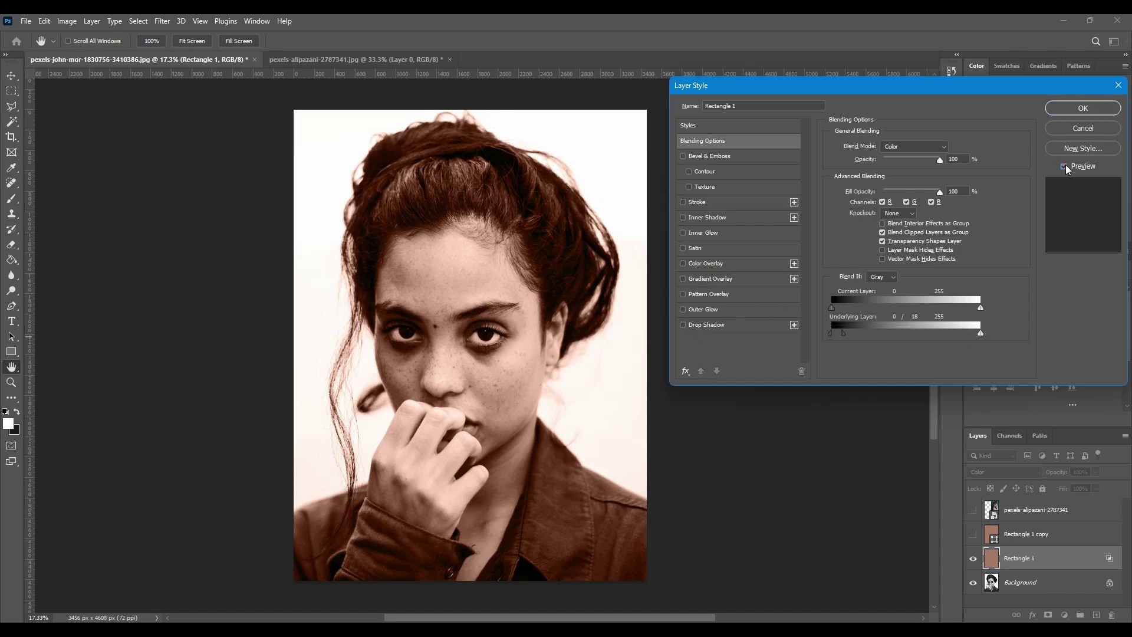
click(1066, 166)
click(1065, 167)
click(1066, 166)
click(1061, 110)
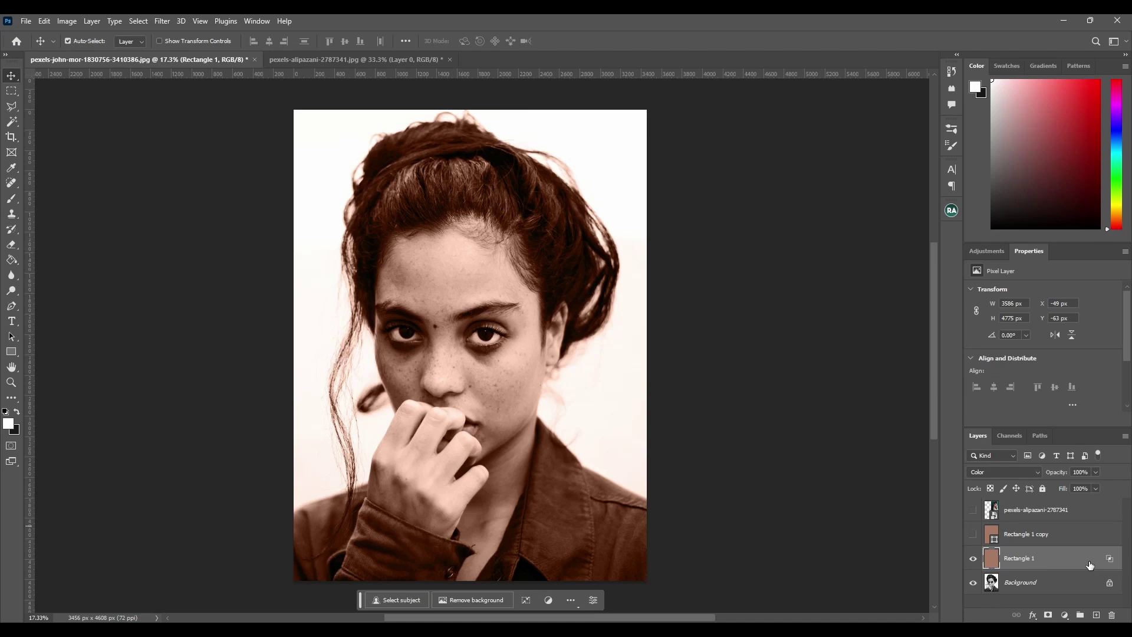
Add a black layer mask to Rectangle 1 and activate the Brush tool with white as the foreground colour.
alt+click(1047, 615)
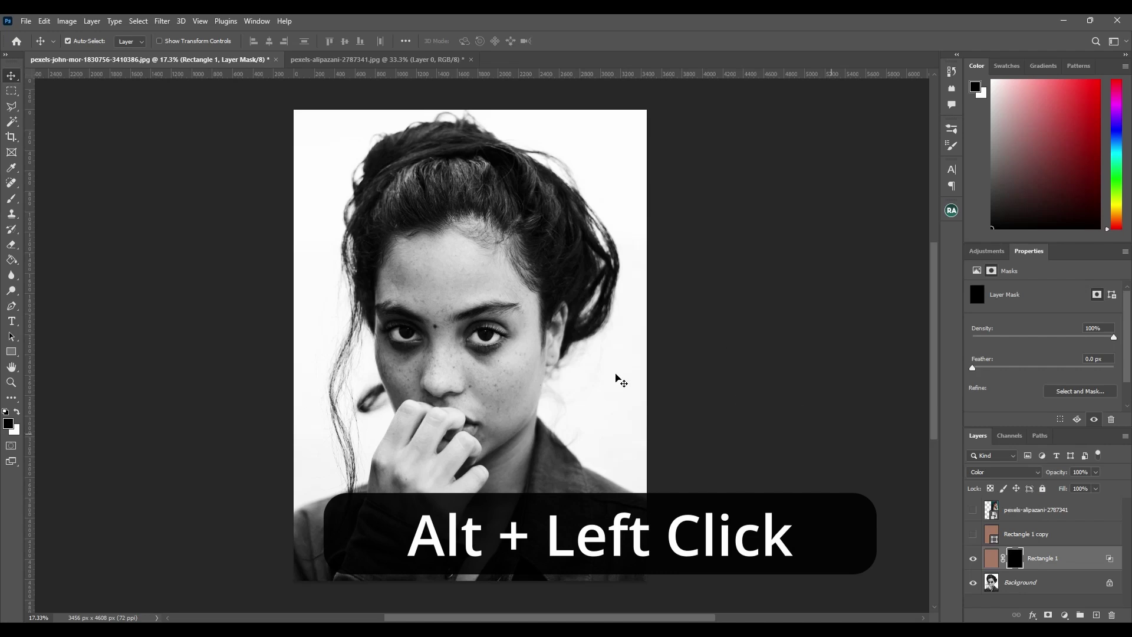
click(17, 412)
key(b)
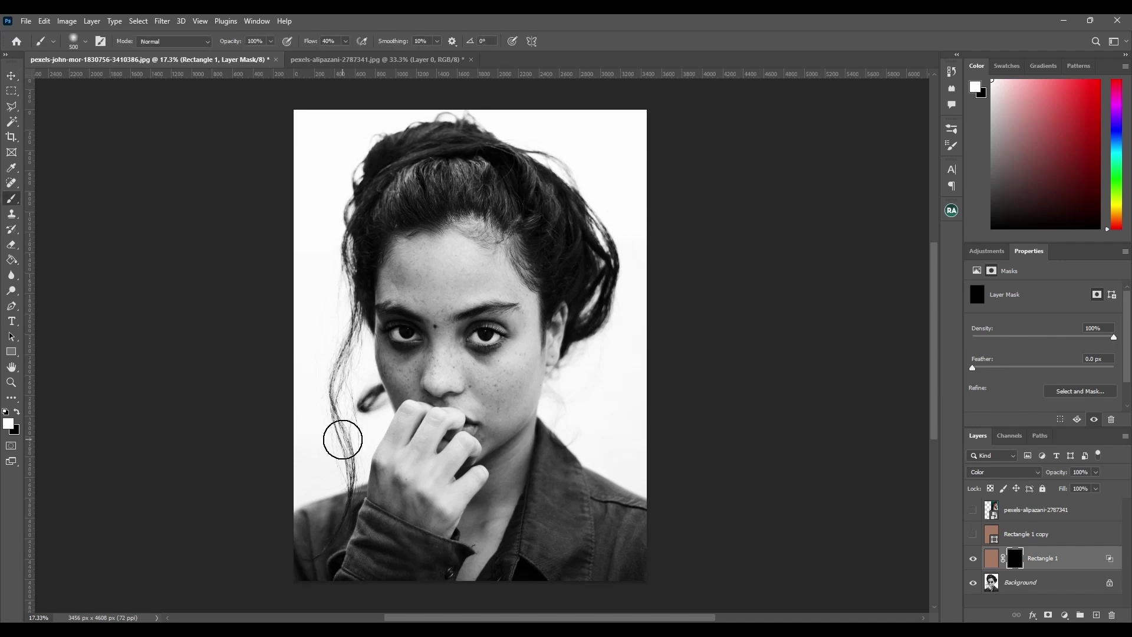
key(v)
key(b)
key(v)
key(b)
key(v)
key(b)
key(v)
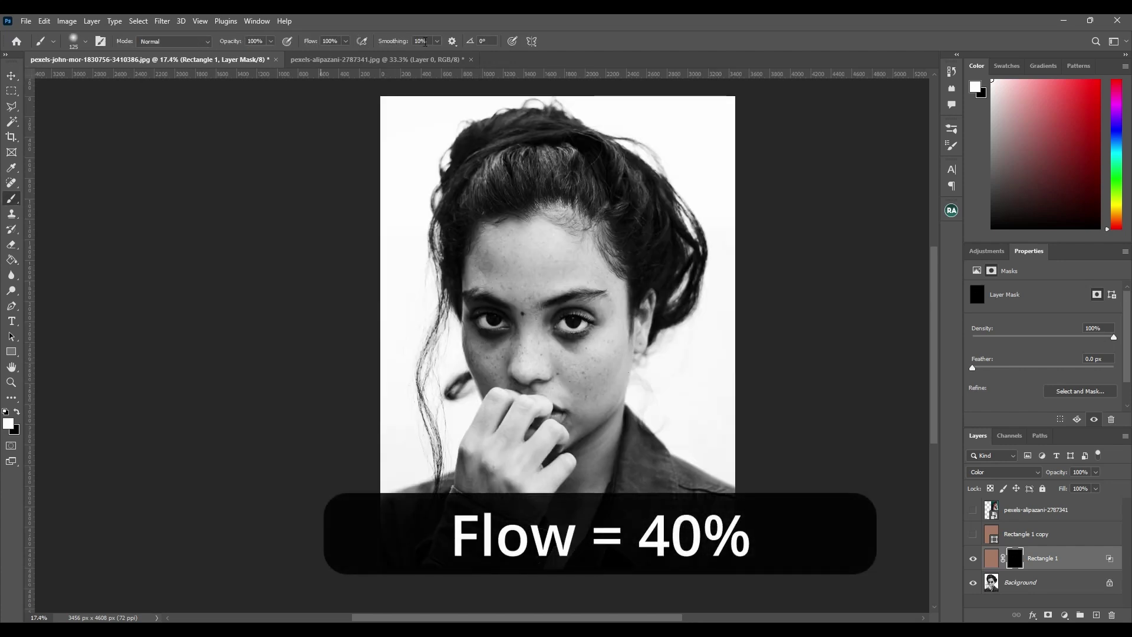
Set the brush flow to 40%.
click(333, 40)
text(403)
key(BackSpace)
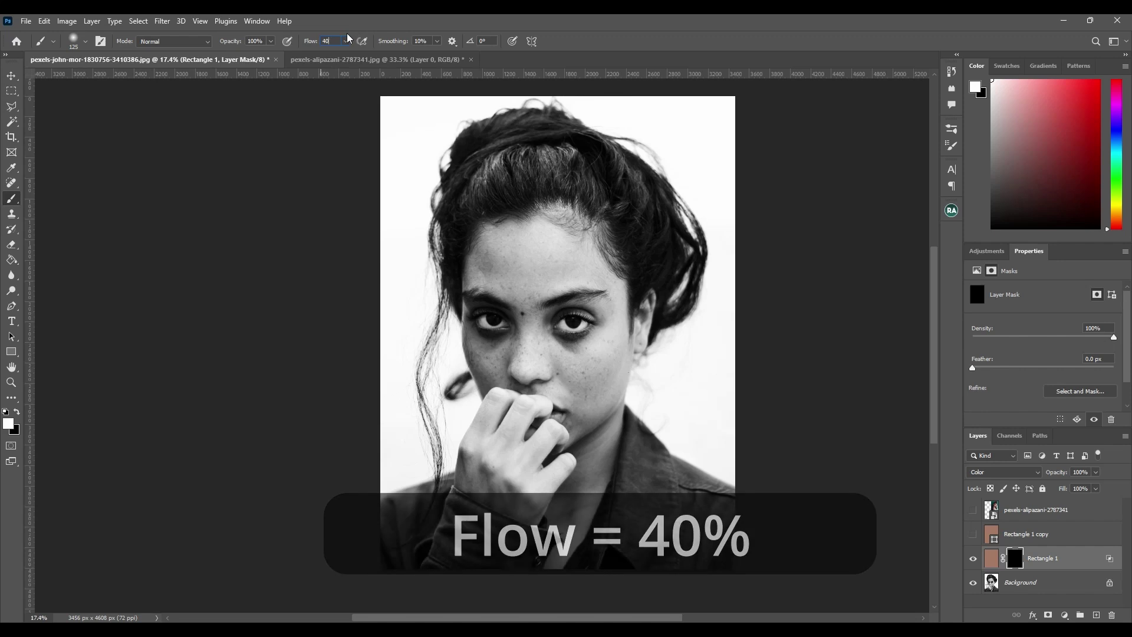
Enlarge the brush and paint white on Rectangle 1's mask over the upper and middle forehead up to the hairline.
key(Return)
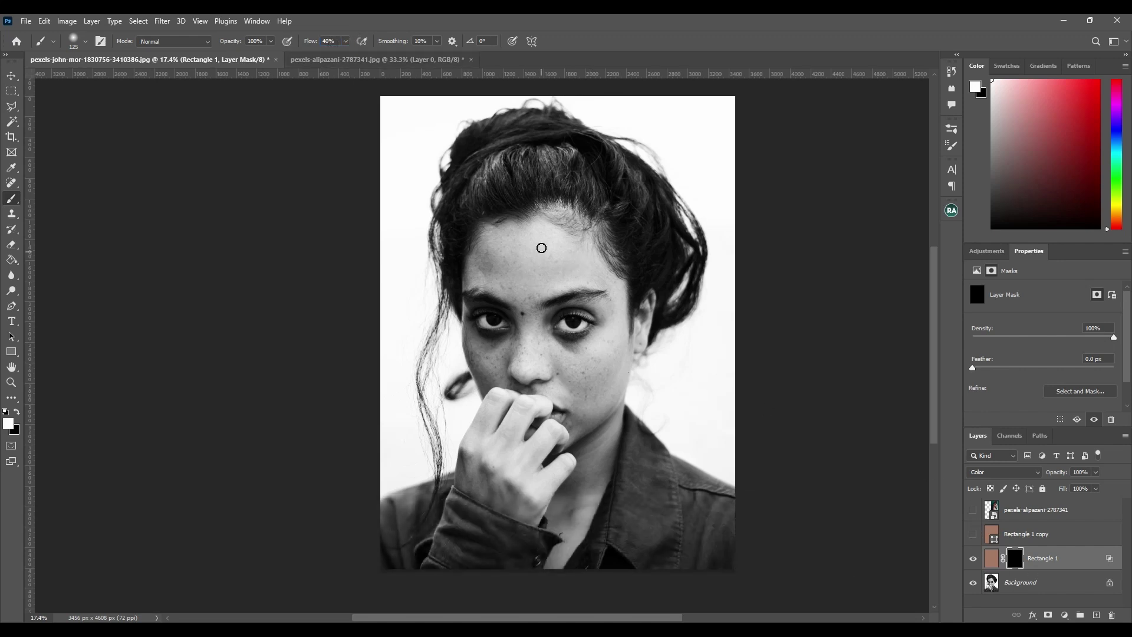
scroll(566, 247, up, 7)
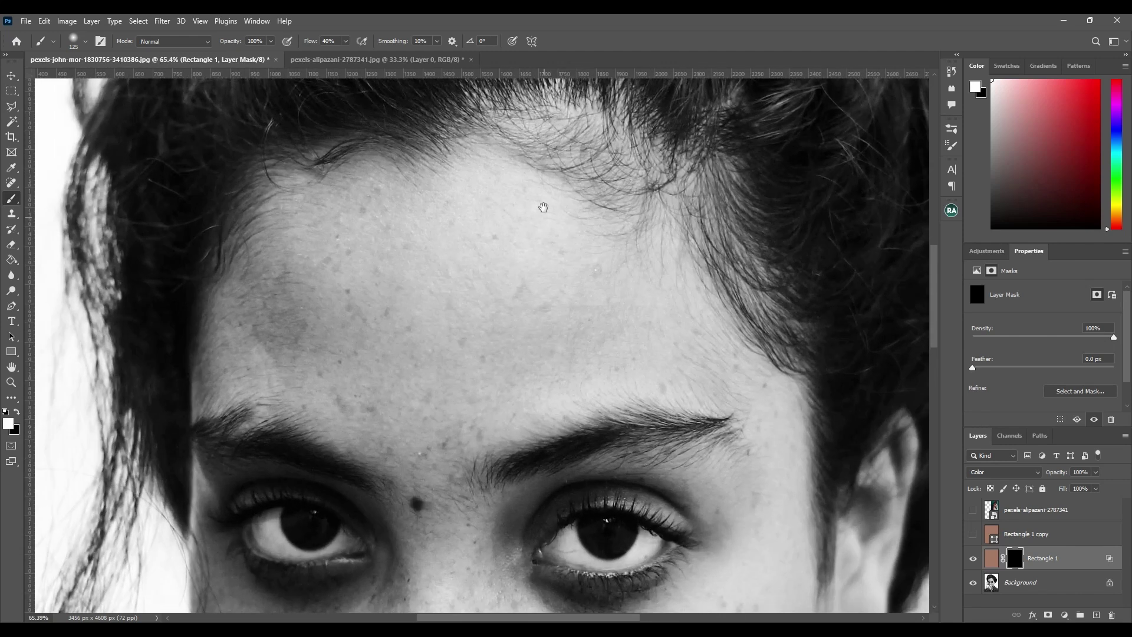
drag(543, 204, 556, 305)
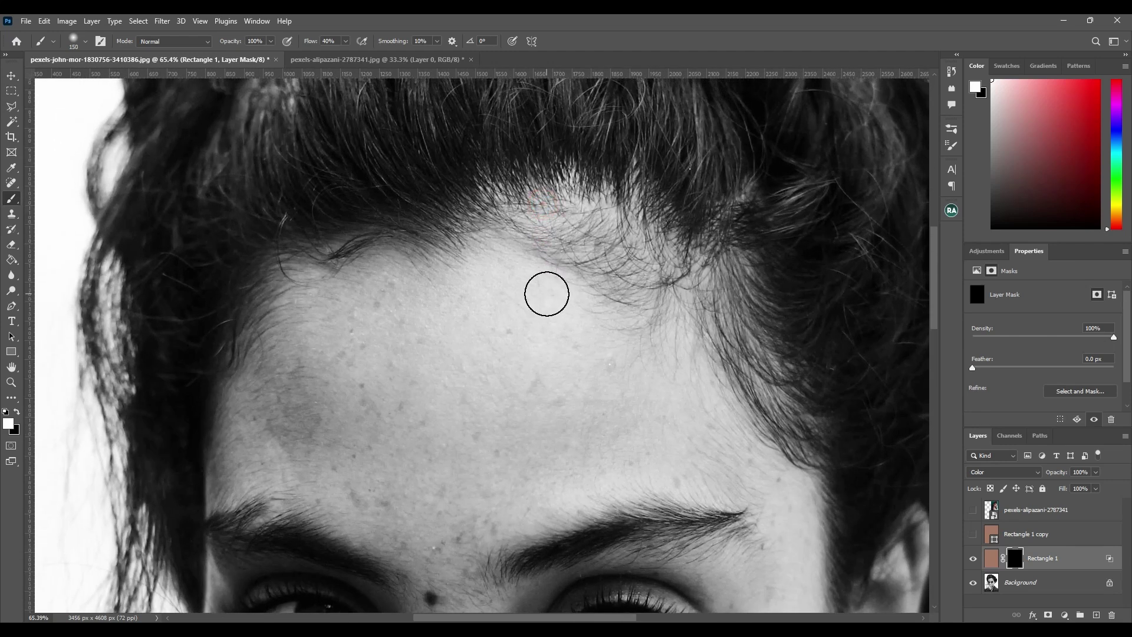
key(])
key(])
key(])
key(])
key(])
key(])
key(])
key(])
mouse_move(590, 244)
mouse_down()
mouse_move(547, 267)
mouse_move(533, 246)
mouse_move(552, 276)
mouse_move(579, 256)
mouse_up()
mouse_move(464, 296)
mouse_down()
mouse_move(417, 324)
mouse_move(348, 308)
mouse_move(311, 319)
mouse_move(314, 330)
mouse_move(451, 341)
mouse_move(642, 317)
mouse_move(688, 328)
mouse_move(682, 308)
mouse_move(733, 435)
mouse_move(716, 394)
mouse_move(676, 388)
mouse_move(580, 391)
mouse_move(382, 436)
mouse_move(382, 403)
mouse_up()
Shrink the brush to 250 px and paint skin colour down the image-left edge of the forehead to the eyebrow.
key(bracketleft)
key(bracketleft)
key(bracketleft)
key(bracketleft)
key(bracketleft)
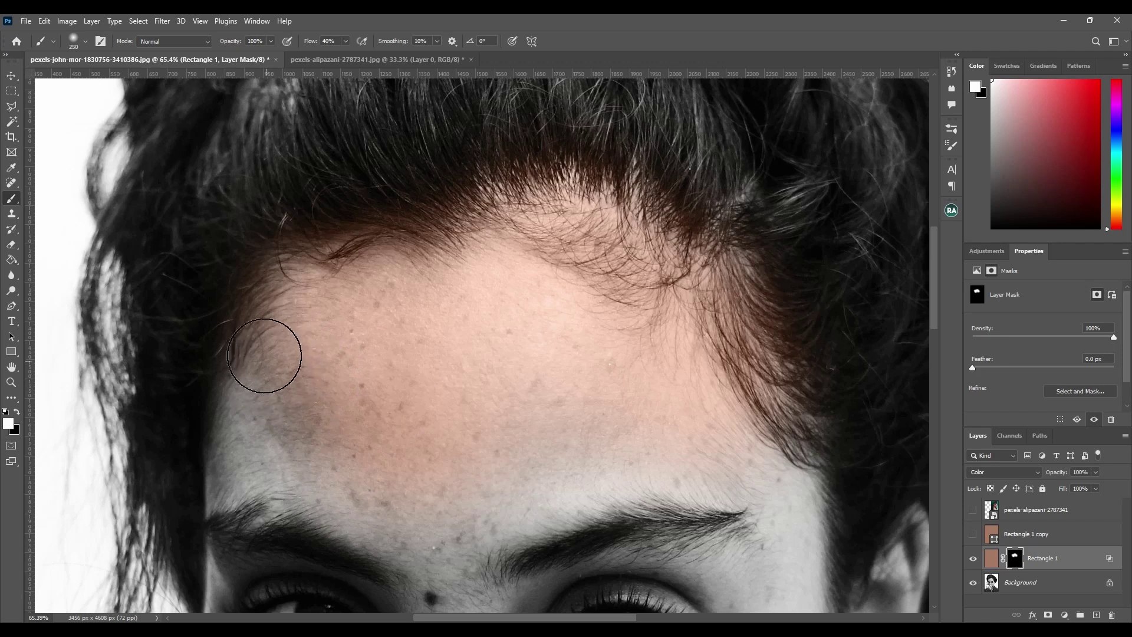
mouse_move(263, 346)
mouse_down()
mouse_move(260, 392)
mouse_move(265, 352)
mouse_move(301, 369)
mouse_move(280, 422)
mouse_move(243, 423)
mouse_move(247, 402)
mouse_move(234, 484)
mouse_move(208, 503)
mouse_move(229, 483)
mouse_up()
Paint the mask white over the lower forehead, above both eyebrows and between them, adjusting the brush size as needed.
key(bracketleft)
key(bracketleft)
key(bracketleft)
key(bracketleft)
key(bracketleft)
key(bracketright)
key(bracketright)
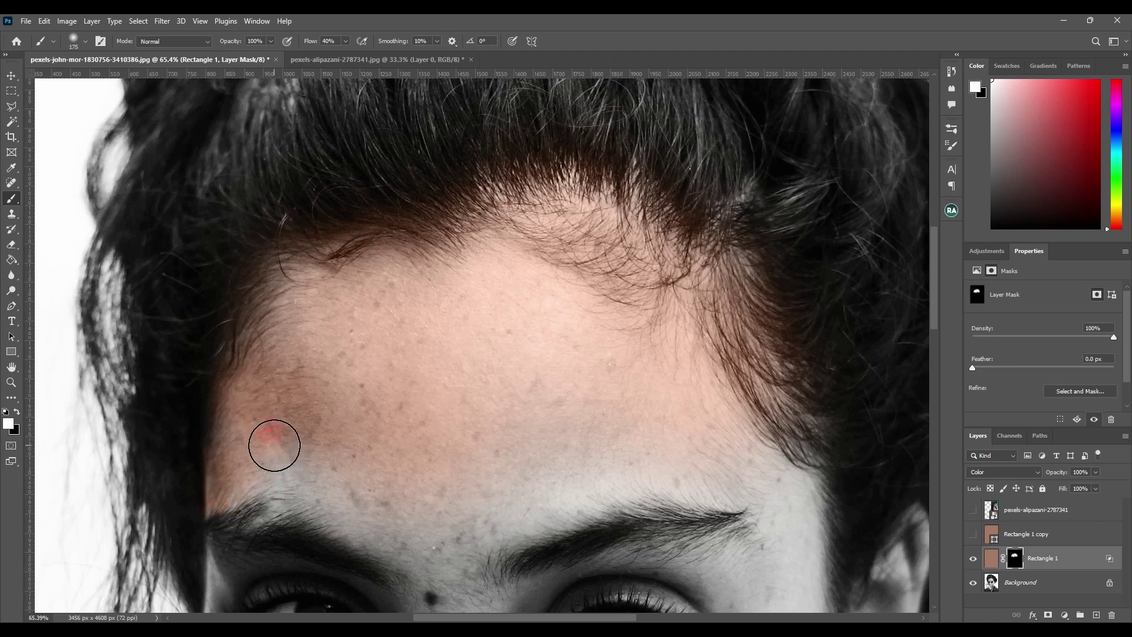
key(bracketright)
key(bracketright)
mouse_move(275, 451)
mouse_down()
mouse_move(321, 486)
mouse_move(400, 494)
mouse_move(489, 452)
mouse_move(654, 463)
mouse_move(670, 444)
mouse_move(452, 508)
mouse_move(448, 585)
mouse_move(383, 499)
mouse_move(248, 468)
mouse_move(368, 514)
mouse_up()
mouse_move(328, 479)
mouse_down()
mouse_move(301, 468)
mouse_move(274, 482)
mouse_move(253, 466)
mouse_move(264, 483)
mouse_move(247, 495)
mouse_move(269, 465)
mouse_move(223, 460)
mouse_move(301, 410)
mouse_up()
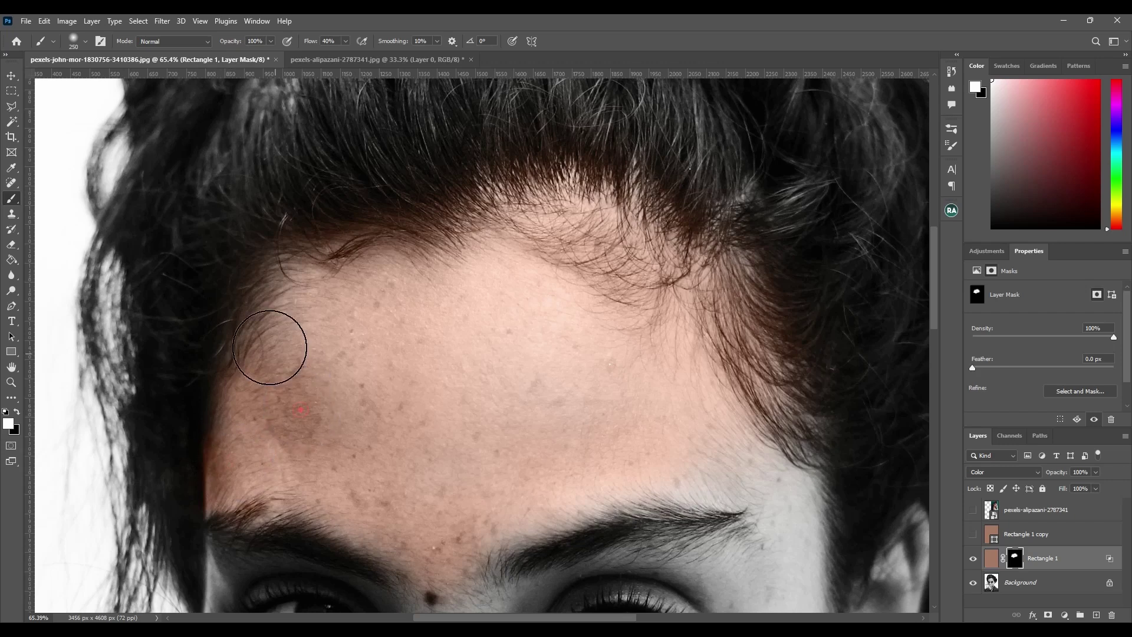
mouse_move(269, 348)
mouse_down()
mouse_move(292, 306)
mouse_move(318, 289)
mouse_up()
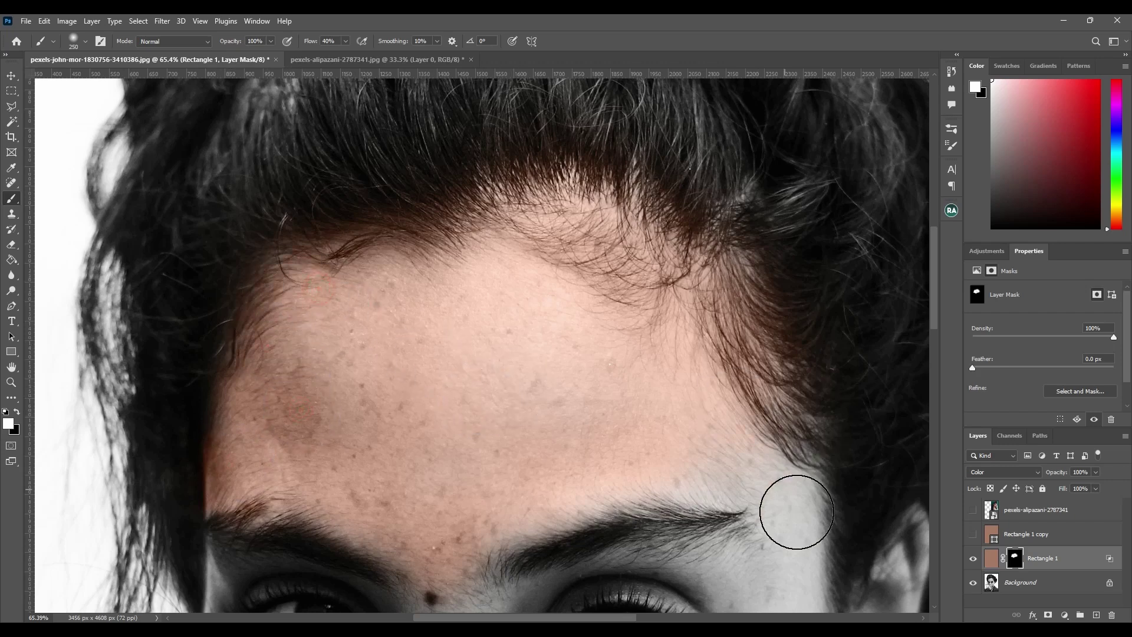
mouse_move(797, 511)
mouse_down()
mouse_move(855, 581)
mouse_move(796, 566)
mouse_move(780, 580)
mouse_move(721, 459)
mouse_move(670, 491)
mouse_move(730, 472)
mouse_move(719, 462)
mouse_move(495, 515)
mouse_move(501, 534)
mouse_move(531, 525)
mouse_move(481, 527)
mouse_up()
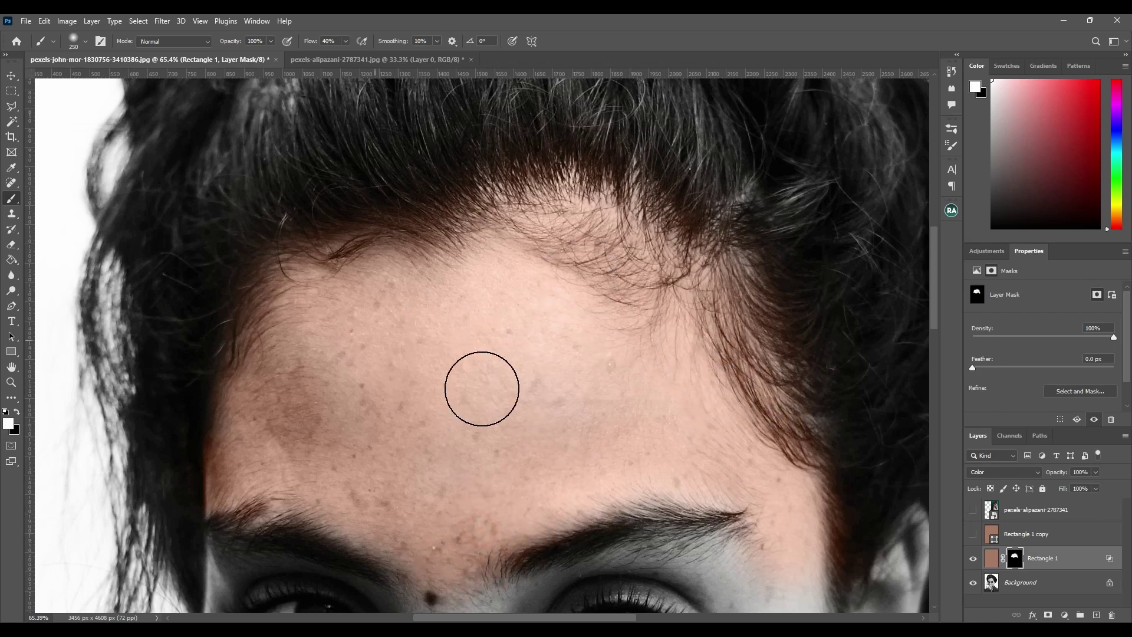
click(381, 359)
Paint skin colour over the image-right temple, outer cheek and the area around the image-right eye.
mouse_move(547, 377)
mouse_down()
mouse_move(523, 183)
mouse_move(488, 111)
mouse_up()
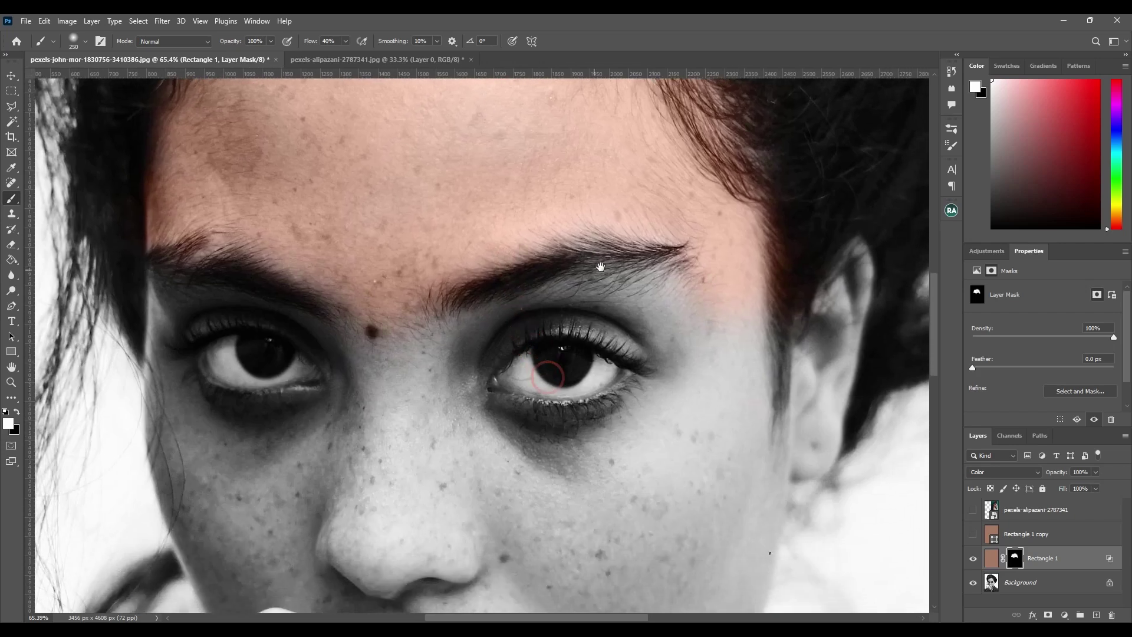
drag(600, 267, 579, 220)
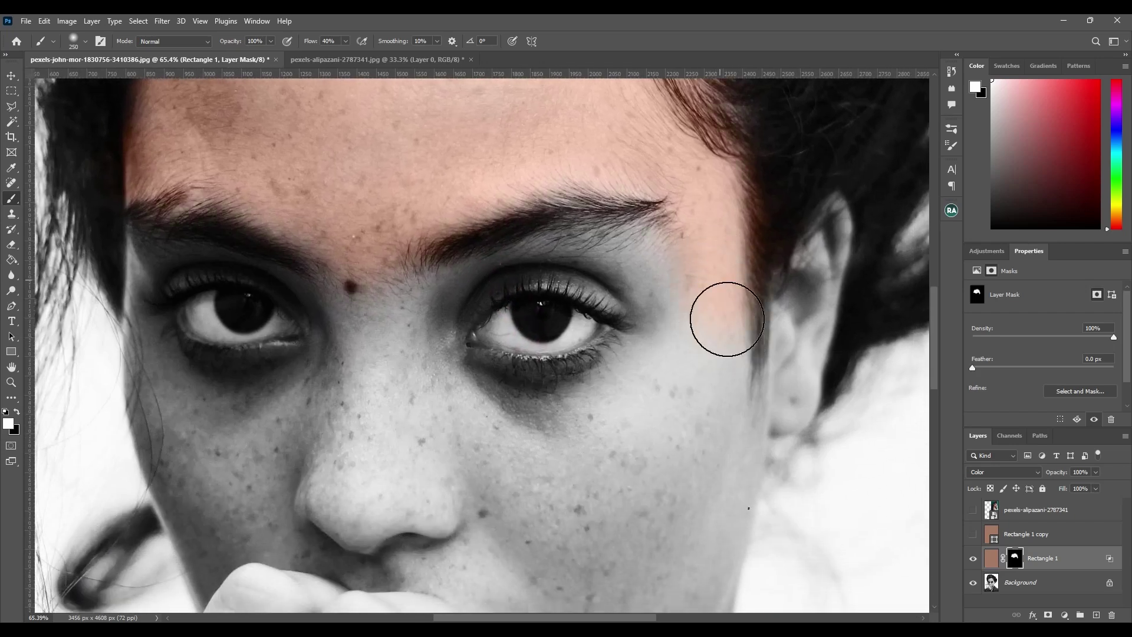
drag(719, 276, 718, 462)
drag(717, 388, 712, 471)
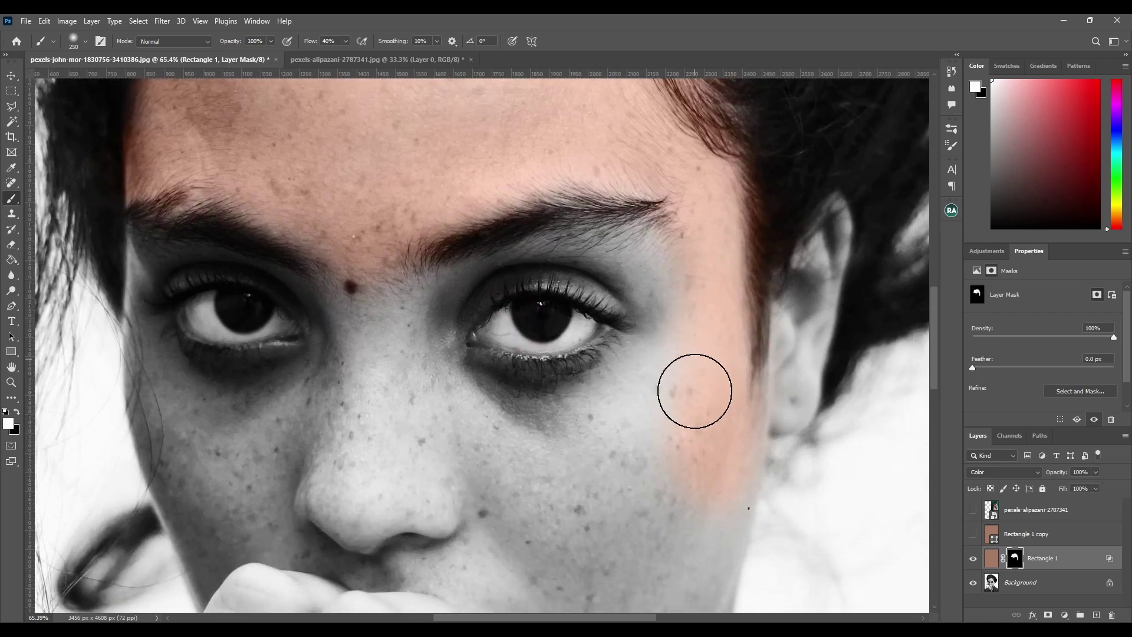
drag(695, 391, 665, 282)
Mask the image-right eyebrow out with a 100 px black brush, and restore the skin around its edges with white.
key(bracketleft)
key(bracketleft)
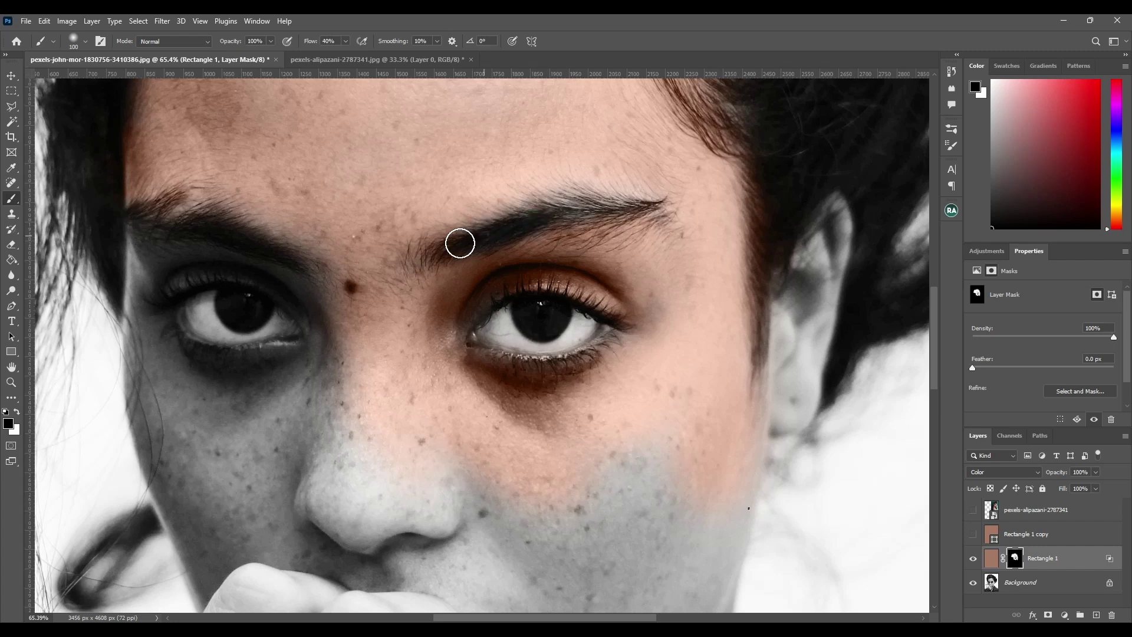
mouse_move(488, 236)
mouse_down()
mouse_move(435, 253)
mouse_move(538, 217)
mouse_up()
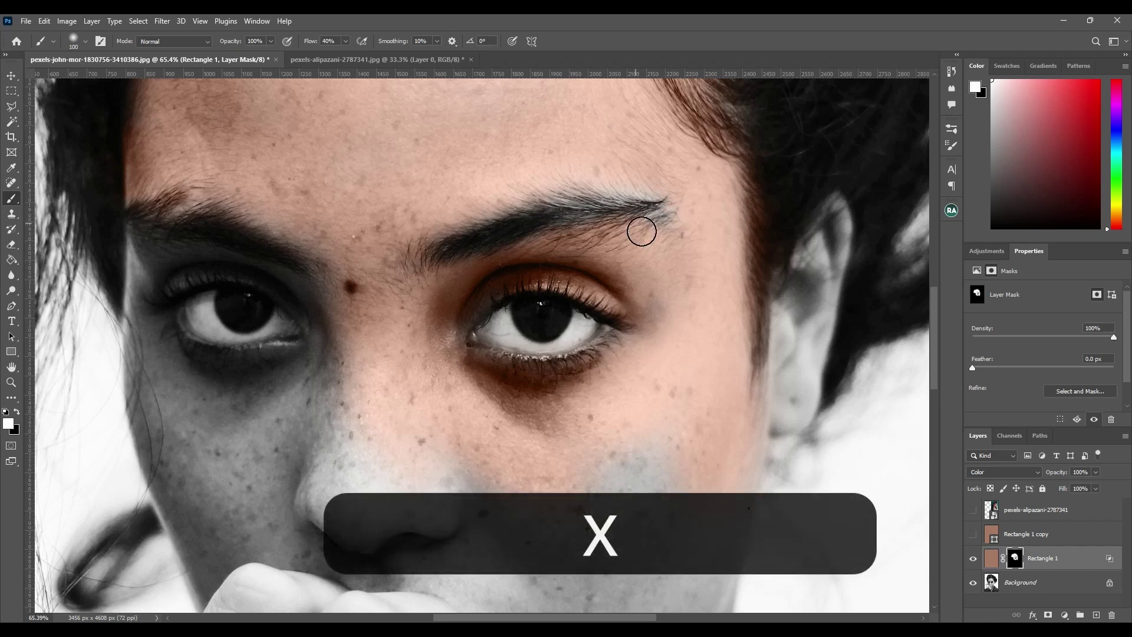
drag(667, 229, 661, 226)
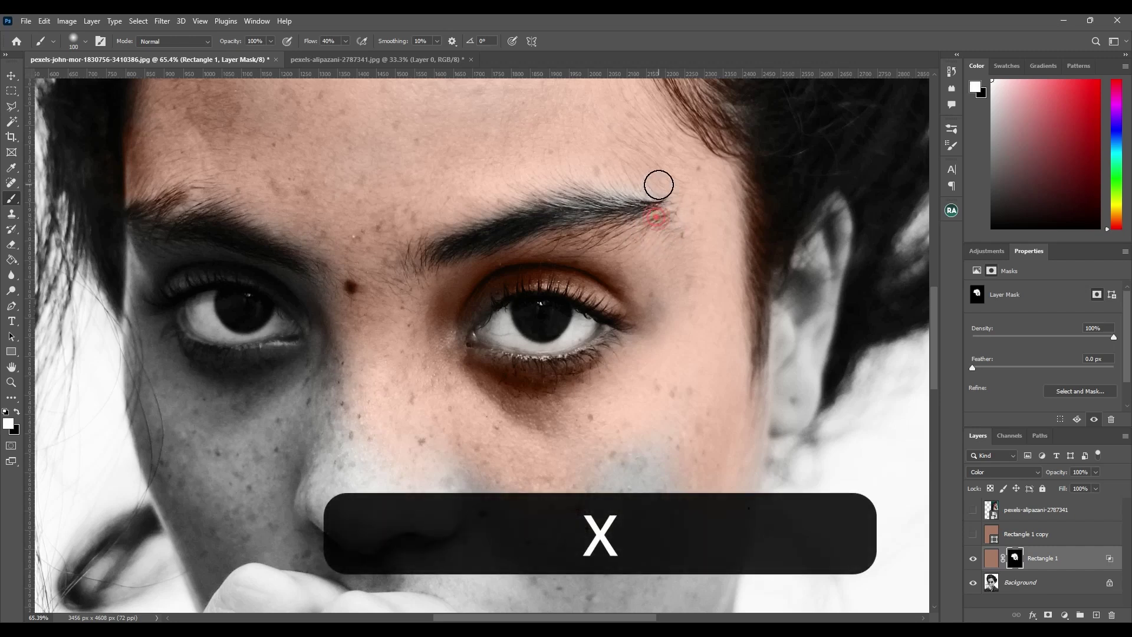
mouse_move(632, 180)
mouse_down()
mouse_move(541, 183)
mouse_move(569, 178)
mouse_move(464, 211)
mouse_up()
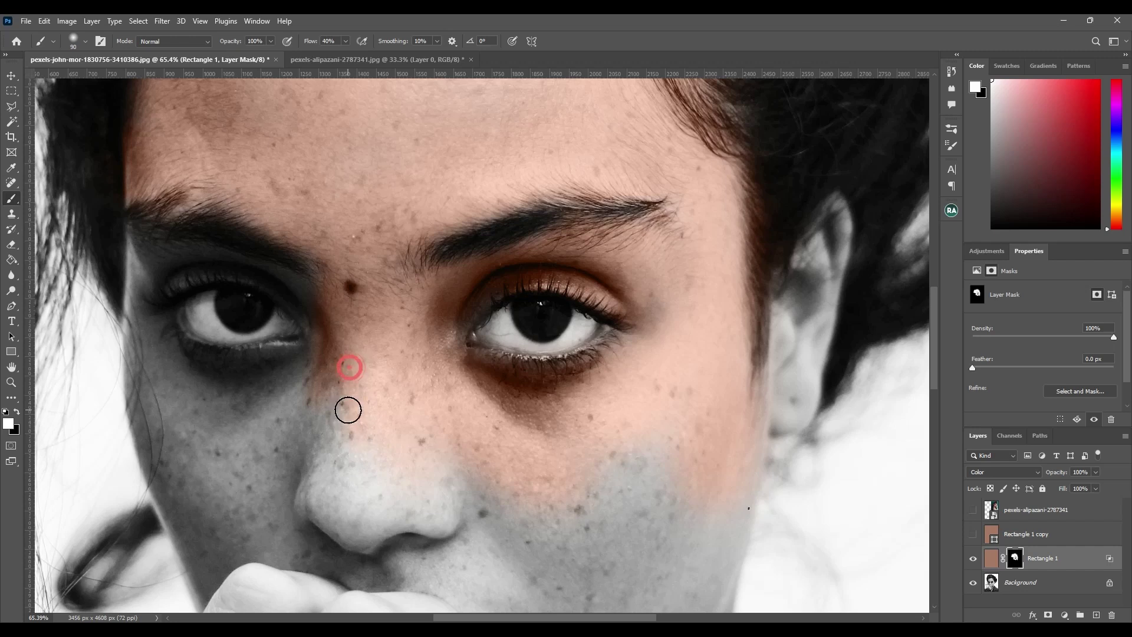
Enlarge the brush to 300 px and paint the bridge of the nose and the image-right cheek.
key(bracketright)
key(bracketright)
key(bracketright)
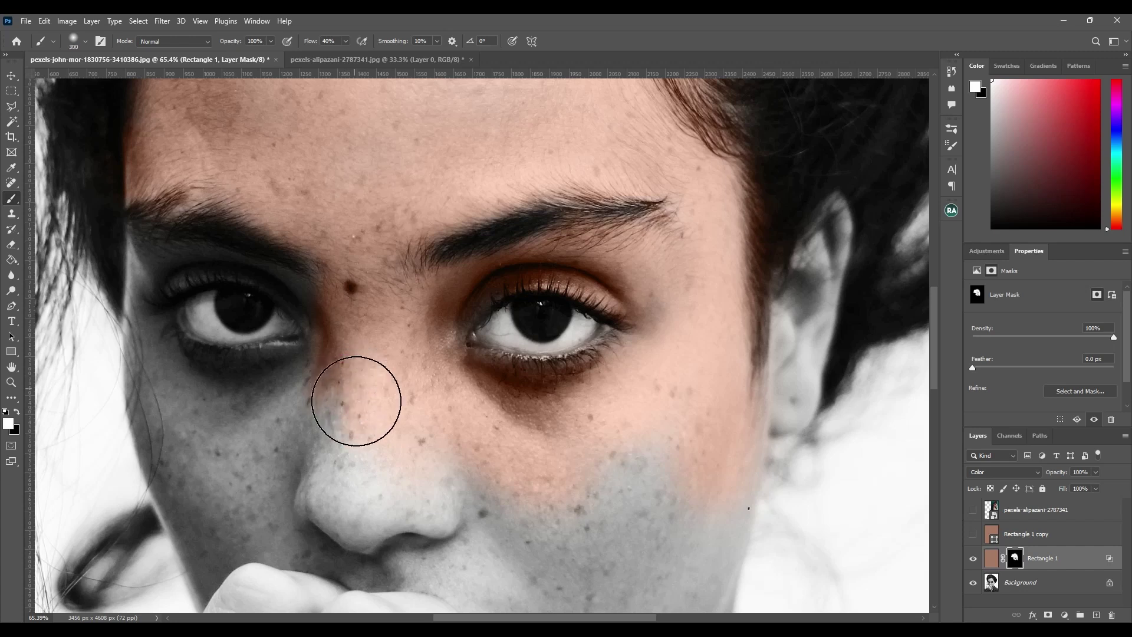
mouse_move(355, 392)
mouse_down()
mouse_move(363, 461)
mouse_move(462, 537)
mouse_move(456, 526)
mouse_move(502, 536)
mouse_move(500, 498)
mouse_move(464, 470)
mouse_move(596, 504)
mouse_move(622, 457)
mouse_move(665, 464)
mouse_move(647, 525)
mouse_move(690, 555)
mouse_up()
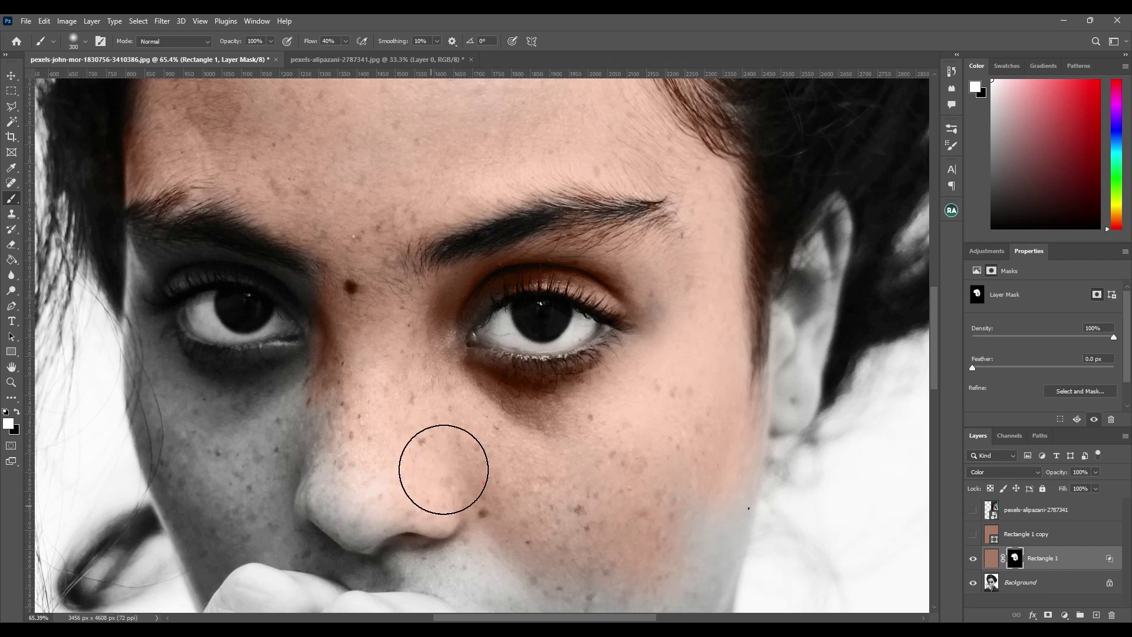
Paint the image-left cheek and eye surroundings, filling the skin under the eye with a 125 px brush.
mouse_move(322, 412)
mouse_down()
mouse_move(308, 432)
mouse_move(193, 441)
mouse_move(165, 392)
mouse_move(217, 429)
mouse_move(237, 507)
mouse_move(199, 502)
mouse_move(146, 406)
mouse_up()
key(bracketleft)
key(bracketleft)
key(bracketleft)
key(bracketleft)
key(bracketleft)
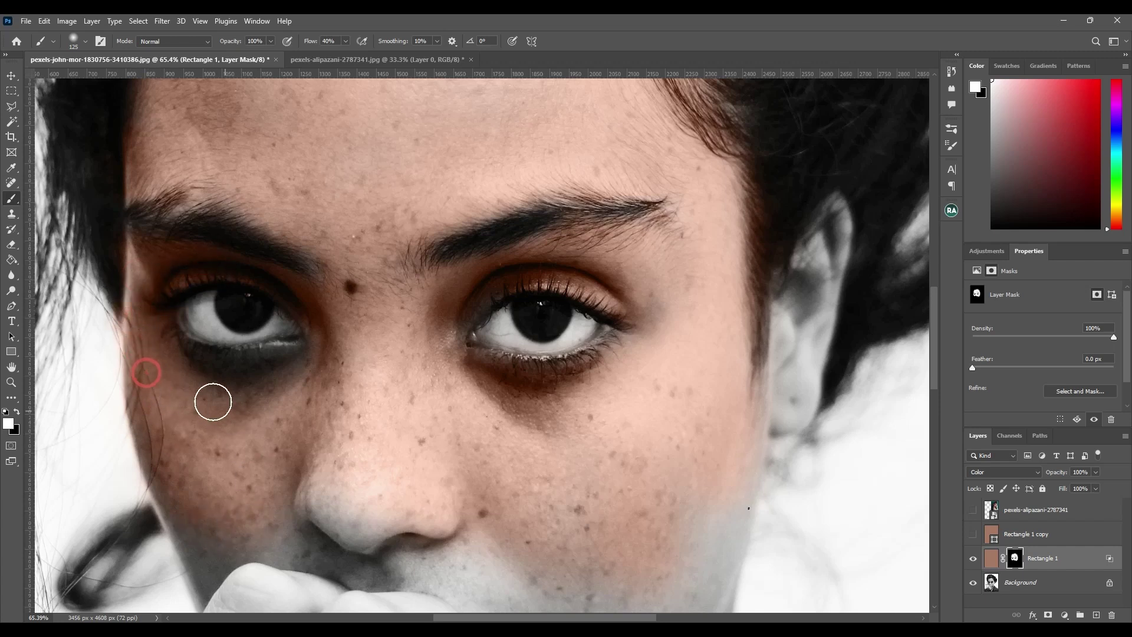
drag(262, 376, 304, 359)
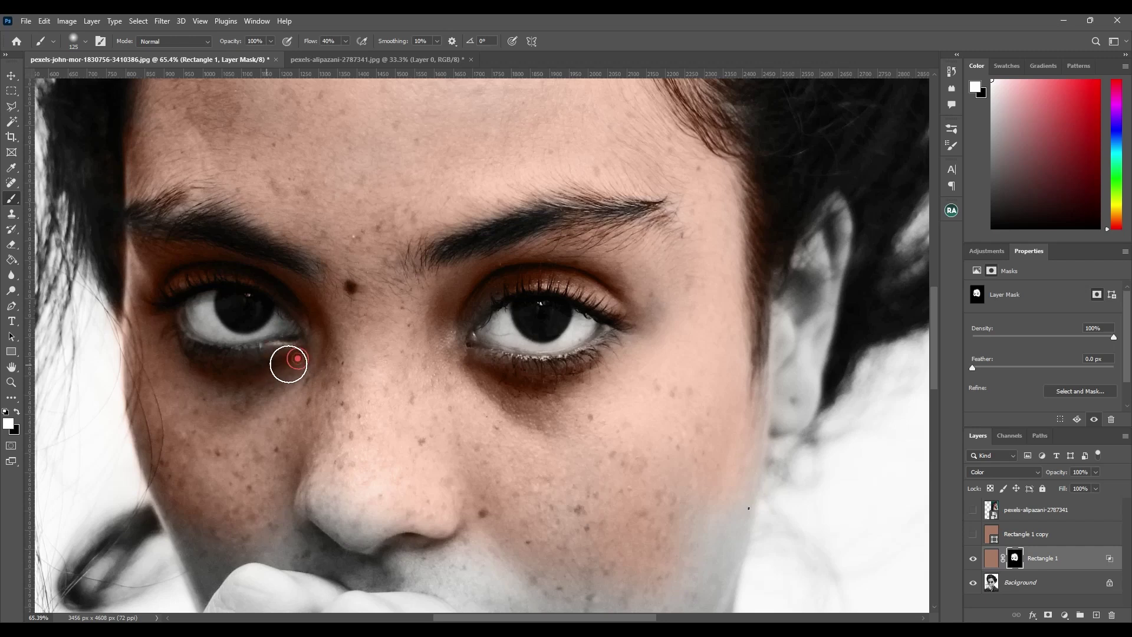
drag(199, 359, 202, 359)
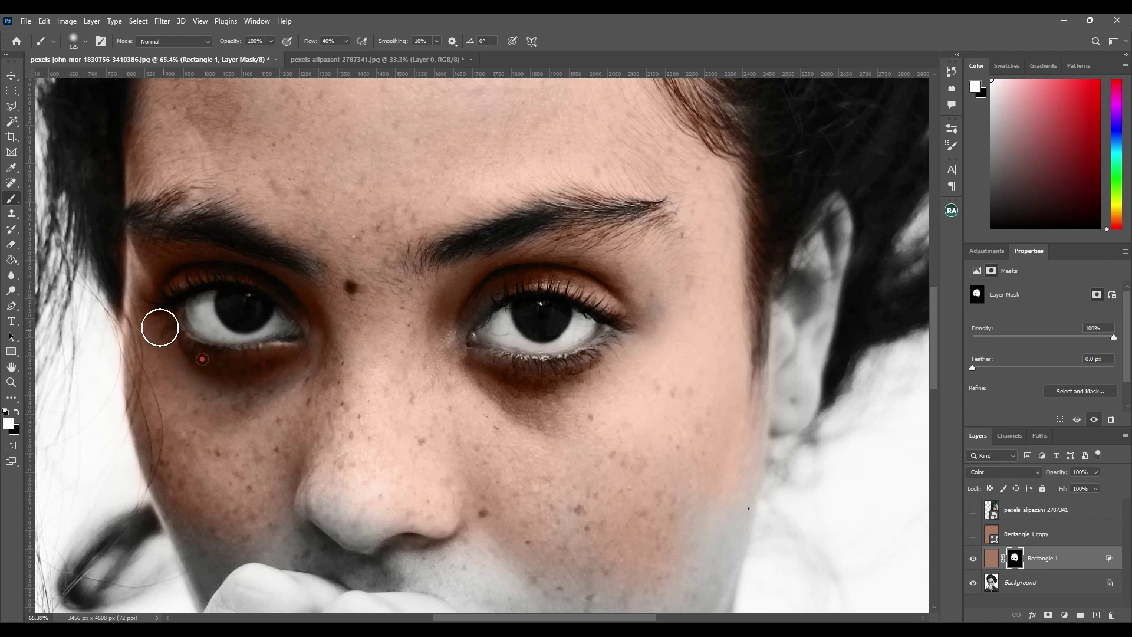
Enlarge the brush and paint the tip and nostrils of the nose on the mask.
key(])
key(])
key(])
key(])
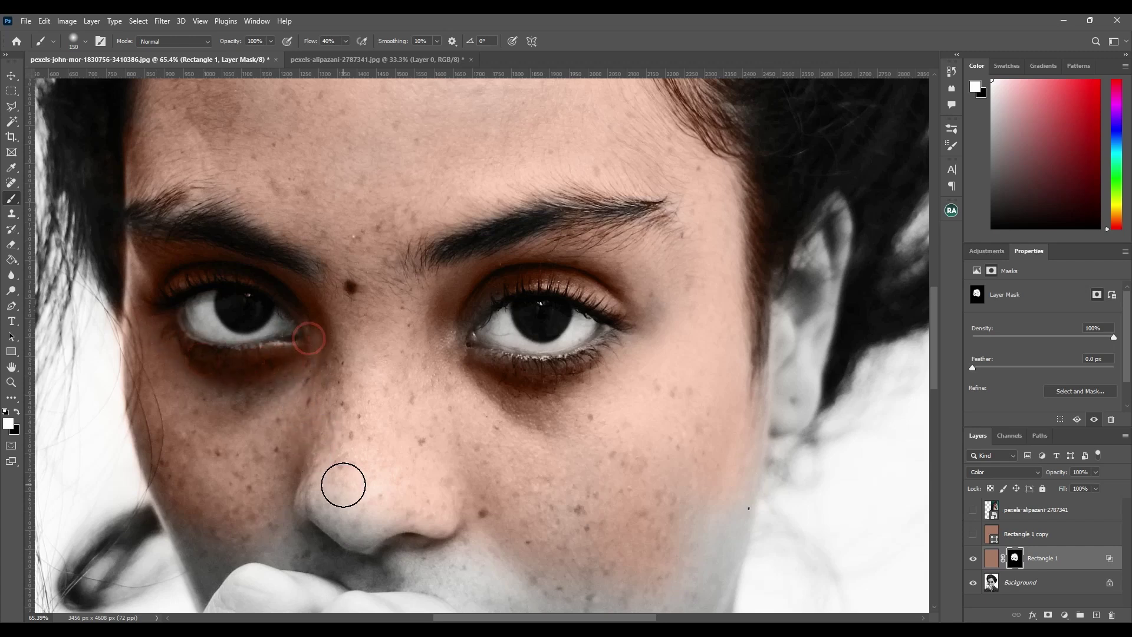
drag(302, 483, 398, 537)
Paint the ear, earlobe and adjoining cheek down to the jaw with a 250 px white brush.
key(space)
mouse_move(459, 519)
mouse_down()
mouse_move(390, 280)
mouse_move(401, 361)
mouse_move(393, 473)
mouse_up()
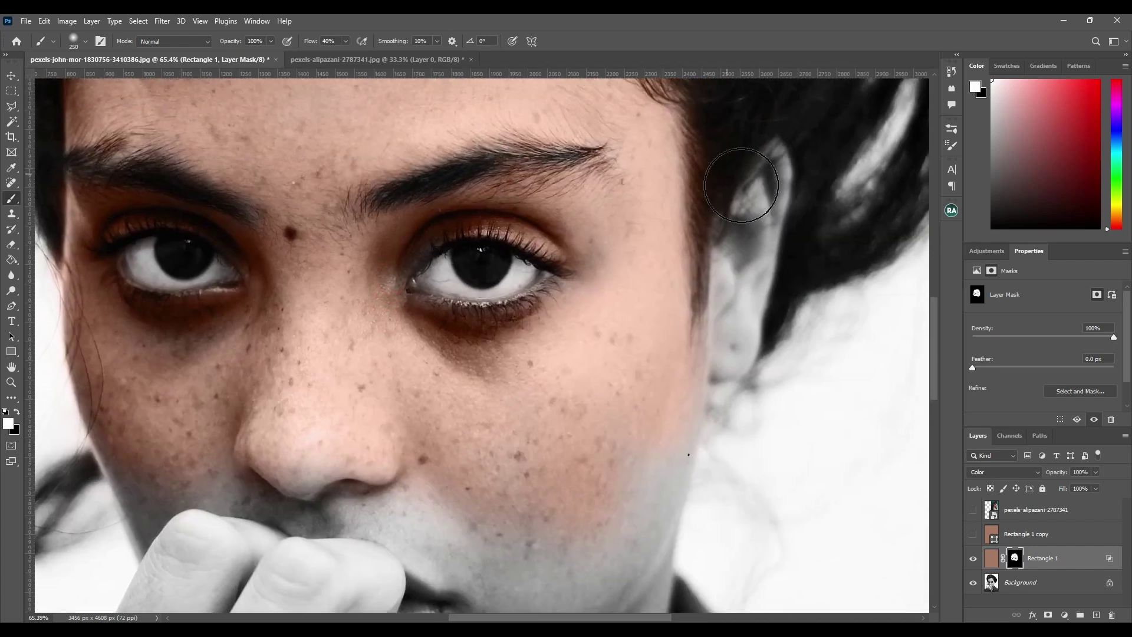
mouse_move(755, 167)
mouse_down()
mouse_move(766, 190)
mouse_move(766, 179)
mouse_move(754, 308)
mouse_up()
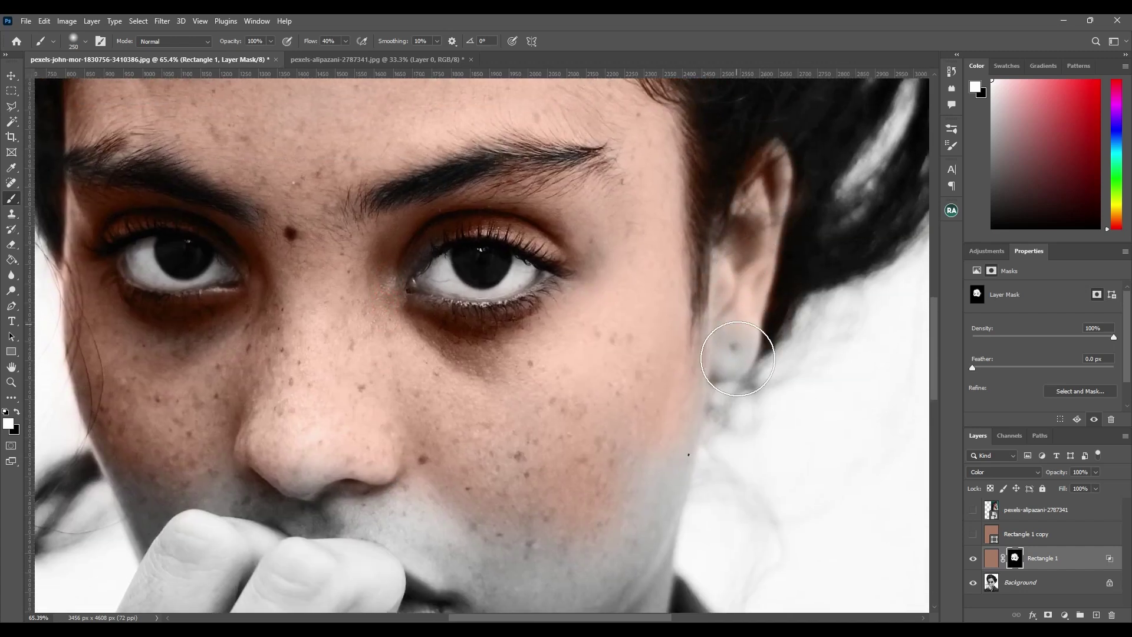
mouse_move(712, 268)
mouse_down()
mouse_move(743, 183)
mouse_move(759, 176)
mouse_move(738, 291)
mouse_up()
mouse_move(690, 399)
mouse_down()
mouse_move(626, 584)
mouse_move(629, 279)
mouse_move(589, 364)
mouse_move(616, 283)
mouse_move(603, 335)
mouse_up()
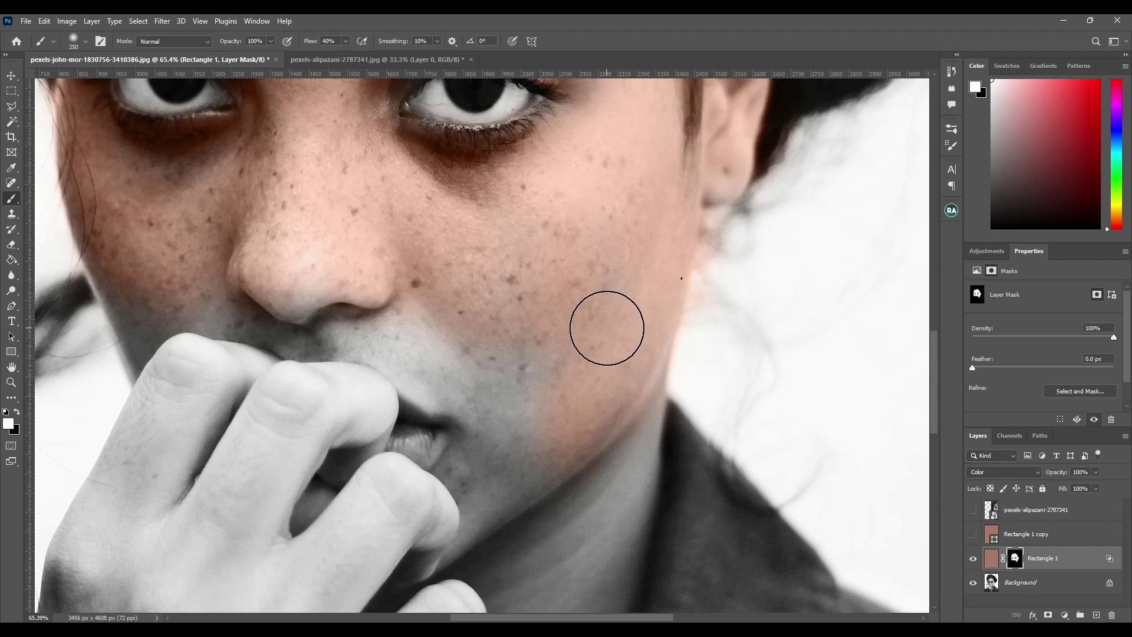
Paint black on the mask to remove the colour spill from the background below the ear, and switch back to white.
key(x)
key(z)
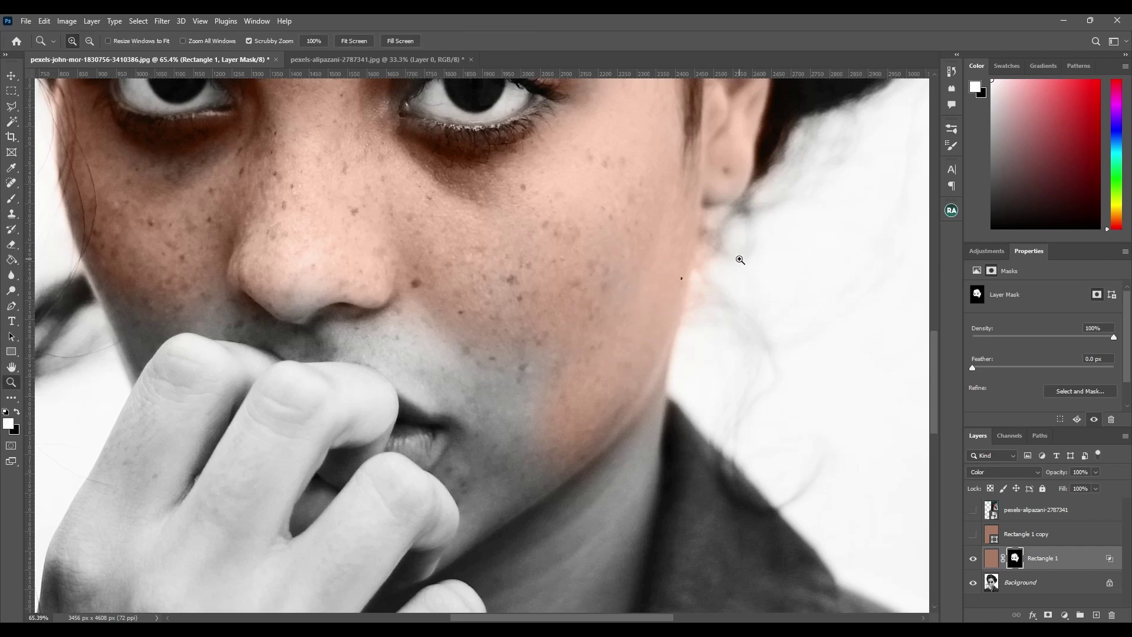
key(b)
key(x)
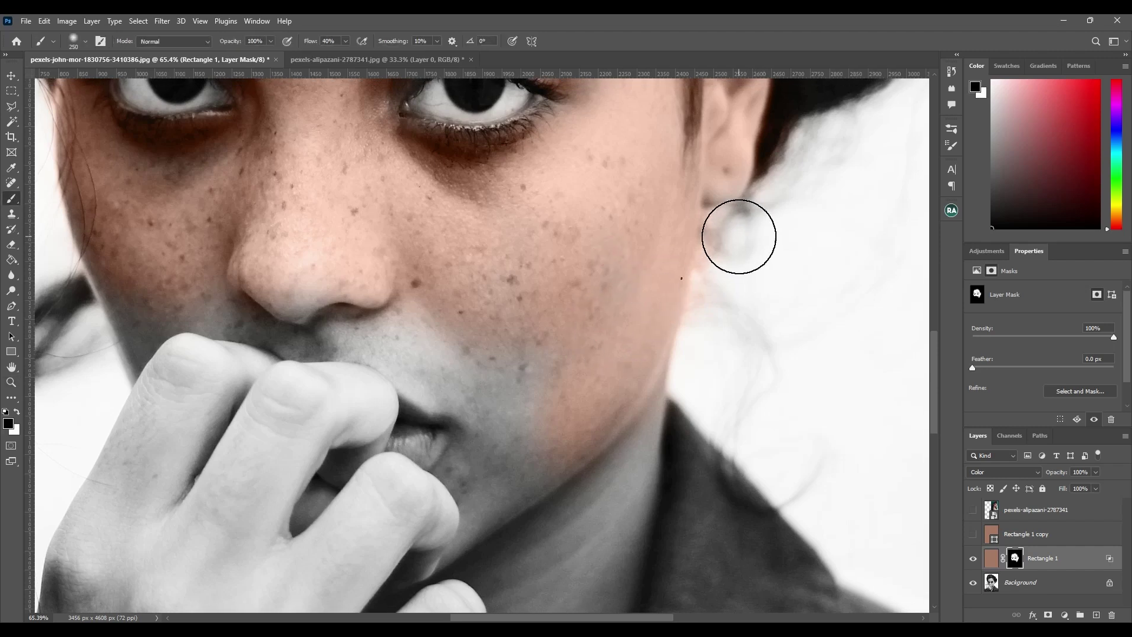
drag(739, 238, 724, 330)
key(x)
Paint skin colour over the jawline, upper neck, chin and the area above the lips.
drag(631, 336, 614, 230)
mouse_move(583, 385)
mouse_down()
mouse_move(643, 419)
mouse_move(637, 462)
mouse_move(586, 538)
mouse_move(594, 472)
mouse_up()
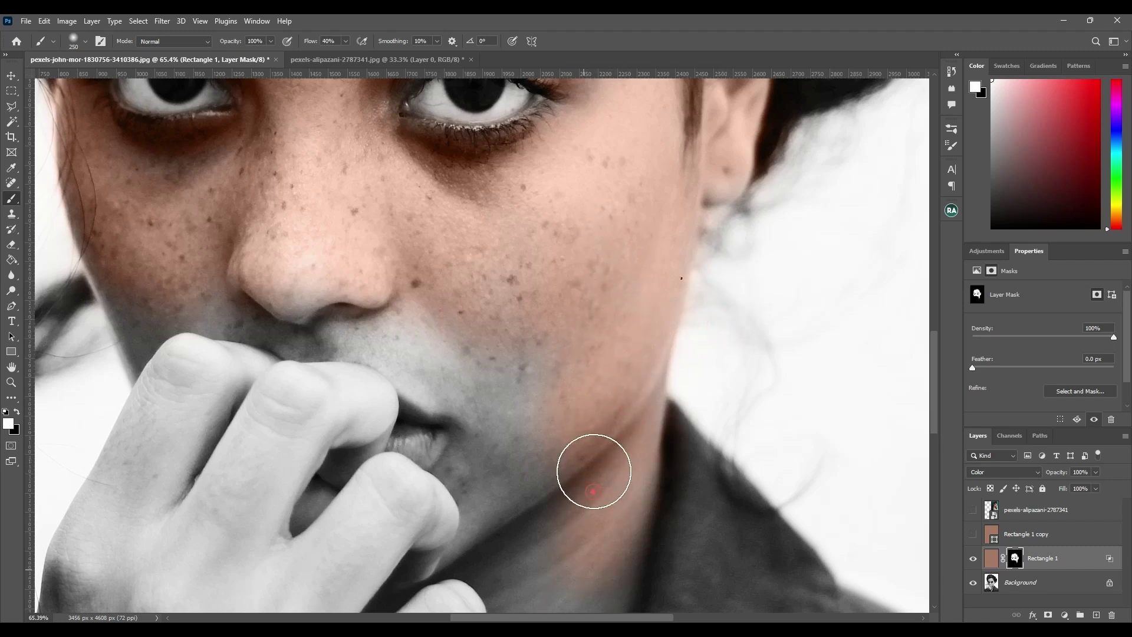
mouse_move(545, 355)
mouse_down()
mouse_move(538, 331)
mouse_move(487, 387)
mouse_move(504, 426)
mouse_move(527, 429)
mouse_move(507, 397)
mouse_move(385, 355)
mouse_move(438, 357)
mouse_move(404, 310)
mouse_move(298, 312)
mouse_move(387, 321)
mouse_move(332, 325)
mouse_move(405, 346)
mouse_move(457, 379)
mouse_move(435, 361)
mouse_up()
Paint the fingers and back of the hand, cleaning the cuff edge with black and refining the wrist with white.
mouse_move(272, 275)
mouse_down()
mouse_move(290, 291)
mouse_move(291, 323)
mouse_move(306, 326)
mouse_move(257, 304)
mouse_move(248, 282)
mouse_move(153, 321)
mouse_move(185, 302)
mouse_move(147, 297)
mouse_move(139, 313)
mouse_move(151, 341)
mouse_move(190, 349)
mouse_move(217, 297)
mouse_move(203, 342)
mouse_move(310, 348)
mouse_move(201, 340)
mouse_move(374, 392)
mouse_move(318, 378)
mouse_move(333, 404)
mouse_move(360, 400)
mouse_move(258, 428)
mouse_move(252, 464)
mouse_move(240, 414)
mouse_move(204, 478)
mouse_move(275, 420)
mouse_move(245, 511)
mouse_up()
drag(361, 366, 531, 110)
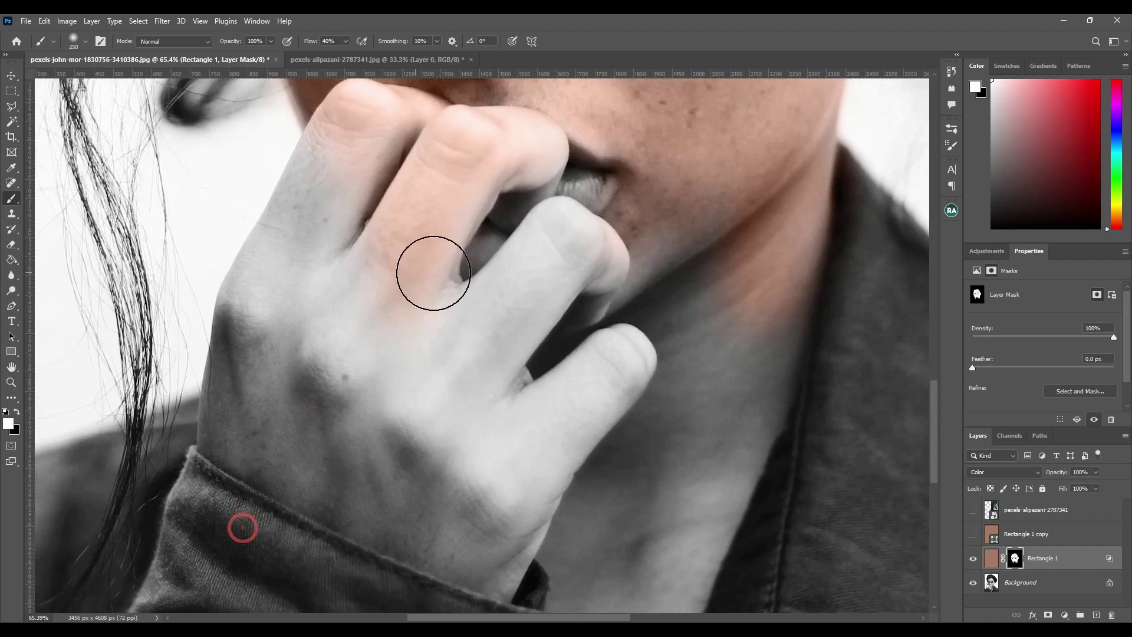
mouse_move(576, 217)
mouse_down()
mouse_move(404, 439)
mouse_move(485, 368)
mouse_move(441, 366)
mouse_move(362, 405)
mouse_move(369, 341)
mouse_move(264, 382)
mouse_up()
mouse_move(351, 265)
mouse_down()
mouse_move(364, 196)
mouse_move(331, 129)
mouse_move(344, 187)
mouse_move(346, 173)
mouse_move(291, 233)
mouse_move(270, 289)
mouse_move(235, 303)
mouse_move(257, 364)
mouse_move(229, 330)
mouse_move(235, 348)
mouse_move(293, 354)
mouse_move(453, 417)
mouse_move(454, 437)
mouse_up()
mouse_move(656, 359)
mouse_down()
mouse_move(634, 347)
mouse_move(604, 355)
mouse_move(615, 353)
mouse_move(572, 393)
mouse_move(559, 370)
mouse_move(511, 388)
mouse_move(572, 445)
mouse_move(516, 473)
mouse_move(532, 518)
mouse_move(485, 584)
mouse_move(498, 561)
mouse_move(239, 424)
mouse_move(256, 400)
mouse_up()
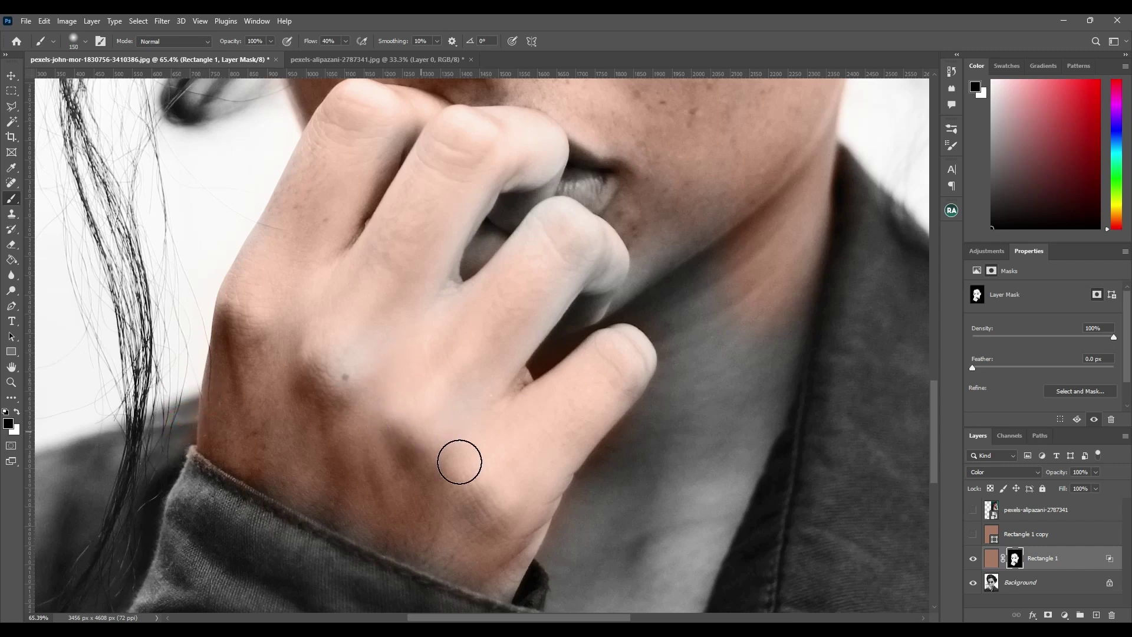
key(x)
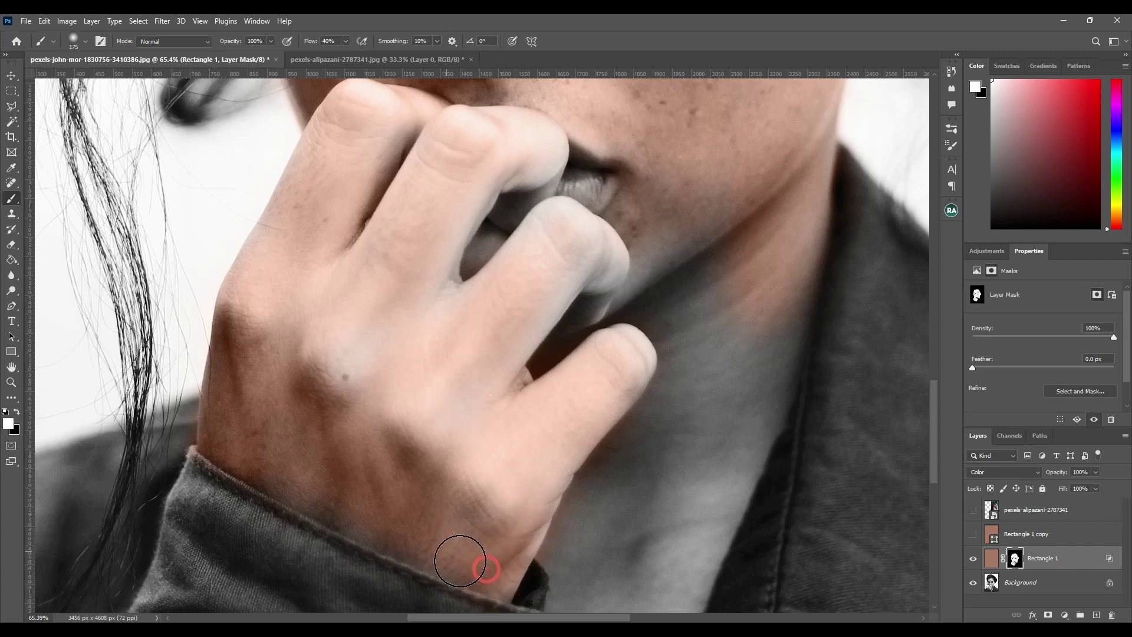
drag(459, 561, 310, 472)
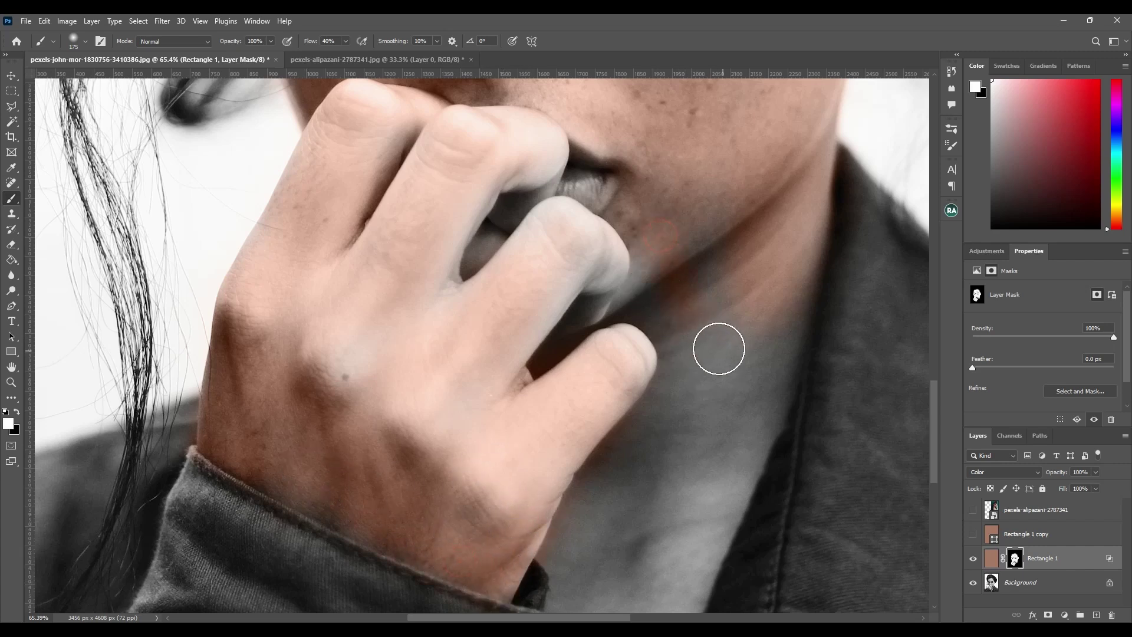
Enlarge the brush and paint the neck, the lower jaw and the remaining grey areas of the fingers.
key(bracketright)
key(bracketright)
mouse_move(710, 242)
mouse_down()
mouse_move(757, 260)
mouse_move(758, 296)
mouse_move(712, 340)
mouse_move(725, 400)
mouse_move(762, 340)
mouse_move(639, 564)
mouse_move(700, 439)
mouse_move(741, 406)
mouse_move(669, 579)
mouse_move(682, 429)
mouse_move(714, 338)
mouse_move(647, 270)
mouse_move(628, 313)
mouse_move(642, 294)
mouse_move(521, 277)
mouse_up()
mouse_move(596, 274)
mouse_down()
mouse_move(546, 244)
mouse_move(523, 272)
mouse_up()
mouse_move(470, 162)
mouse_down()
mouse_move(497, 141)
mouse_move(555, 147)
mouse_move(533, 135)
mouse_move(482, 162)
mouse_up()
drag(403, 267, 448, 225)
mouse_move(615, 351)
mouse_down()
mouse_move(608, 330)
mouse_move(649, 335)
mouse_up()
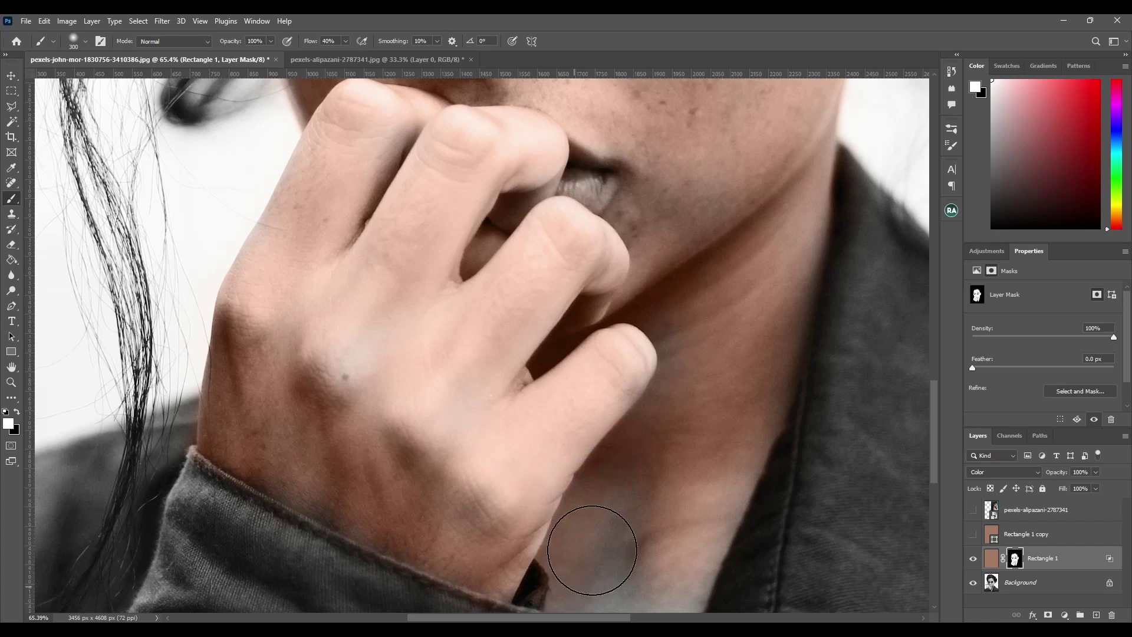
Paint the chest skin inside the open collar down to the photo's lower edge, using a smaller brush near the cuff.
mouse_move(593, 549)
mouse_down()
mouse_move(639, 521)
mouse_move(629, 524)
mouse_up()
drag(626, 521, 591, 287)
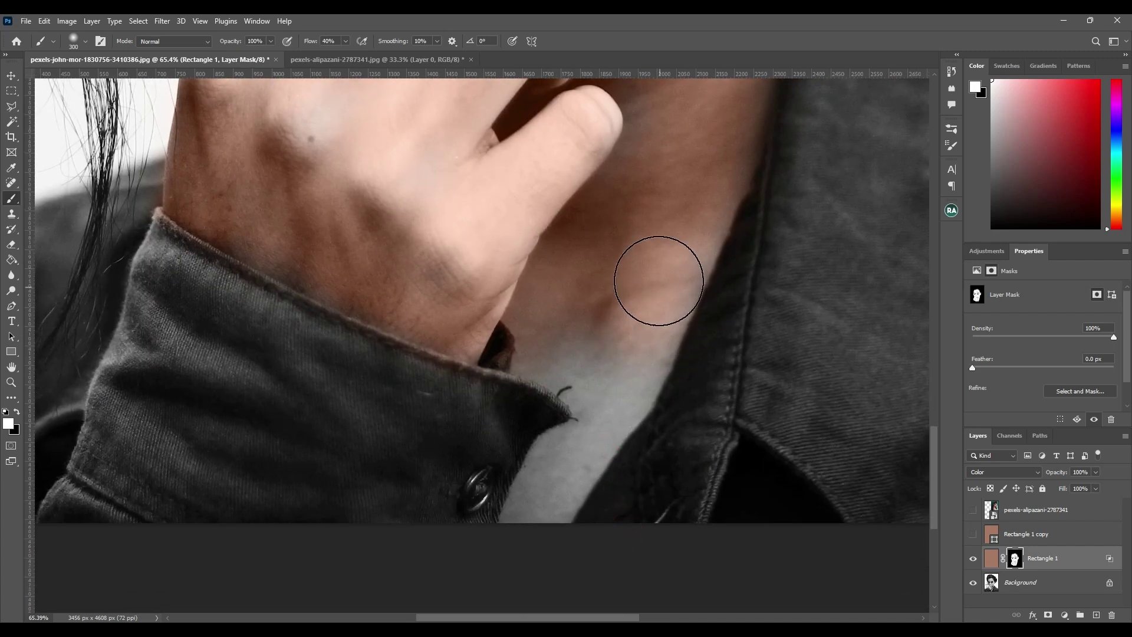
drag(614, 363, 645, 354)
key([)
key([)
key([)
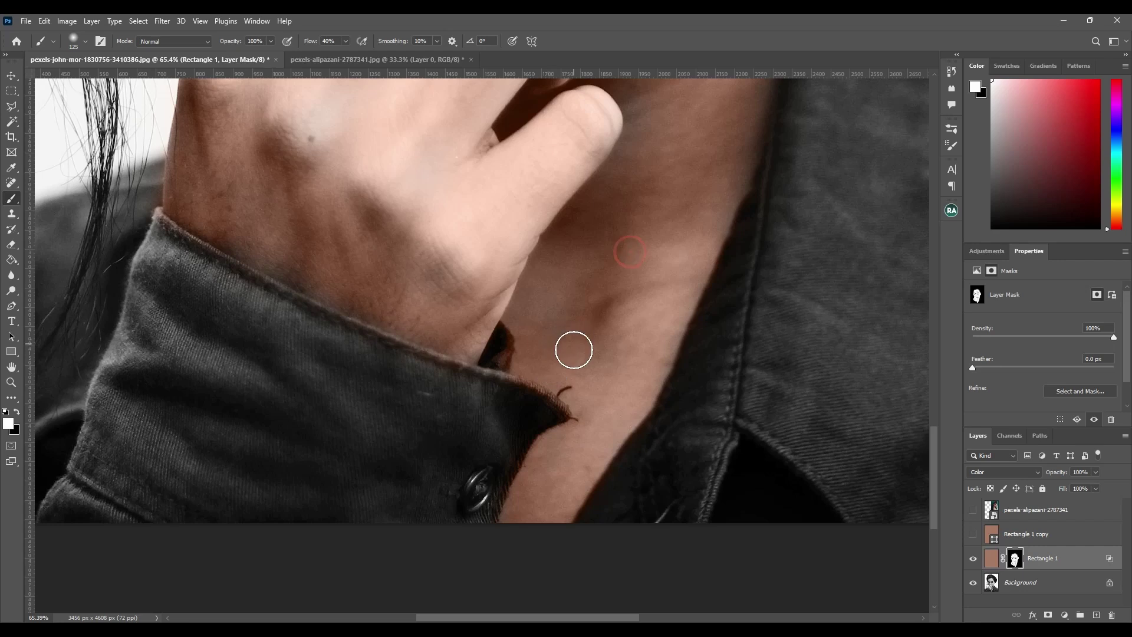
scroll(606, 335, down, 9)
scroll(591, 285, up, 3)
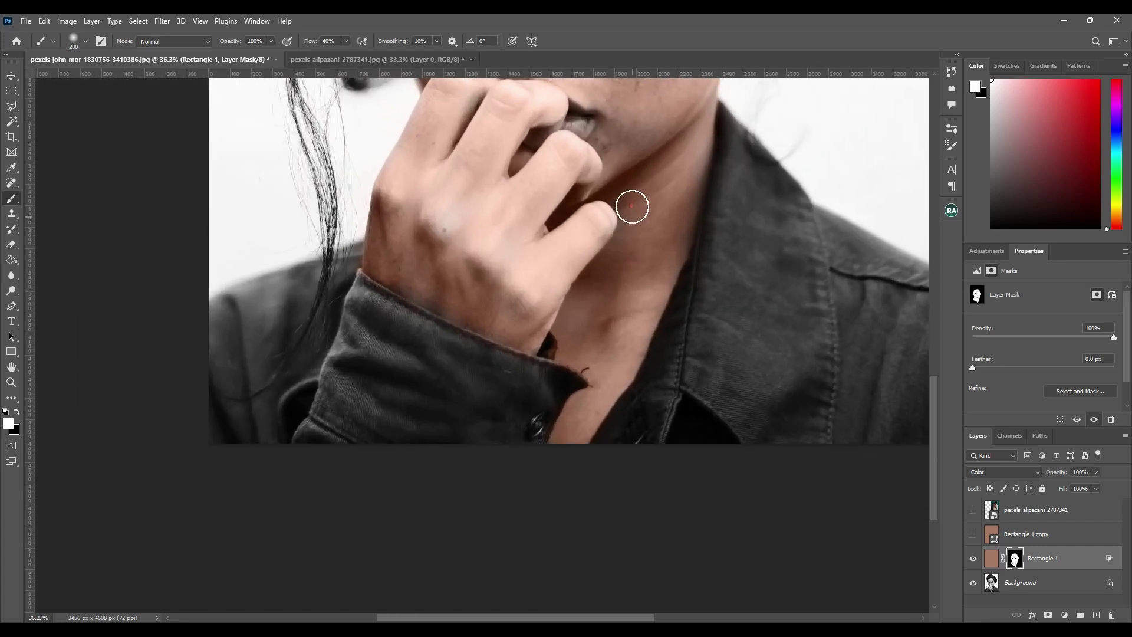
Enlarge the brush to 400 px and paint the remaining grey skin on the neck and upper chest.
key(bracketright)
key(bracketright)
key(bracketright)
click(624, 218)
mouse_move(600, 287)
mouse_down()
mouse_move(591, 318)
mouse_move(632, 233)
mouse_move(620, 338)
mouse_move(609, 332)
mouse_move(604, 287)
mouse_up()
Enlarge the brush to 600 px and even out the skin colour over the cheeks, nose, hand and jaw.
mouse_move(596, 217)
mouse_down()
mouse_move(586, 452)
mouse_move(598, 544)
mouse_up()
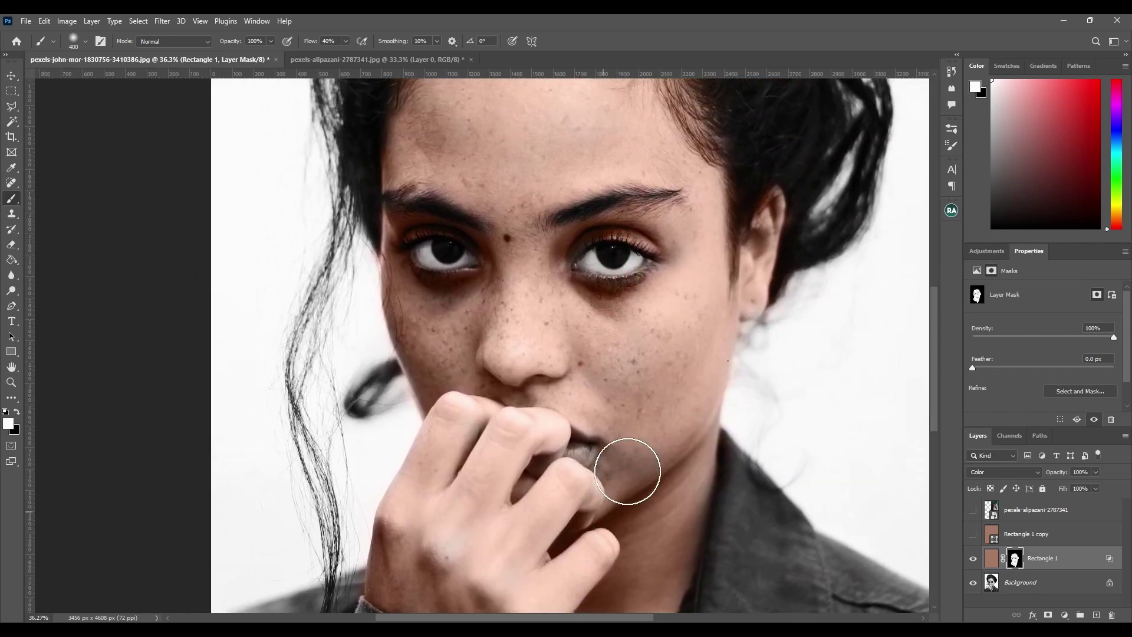
scroll(616, 387, down, 5)
key(bracketright)
key(bracketright)
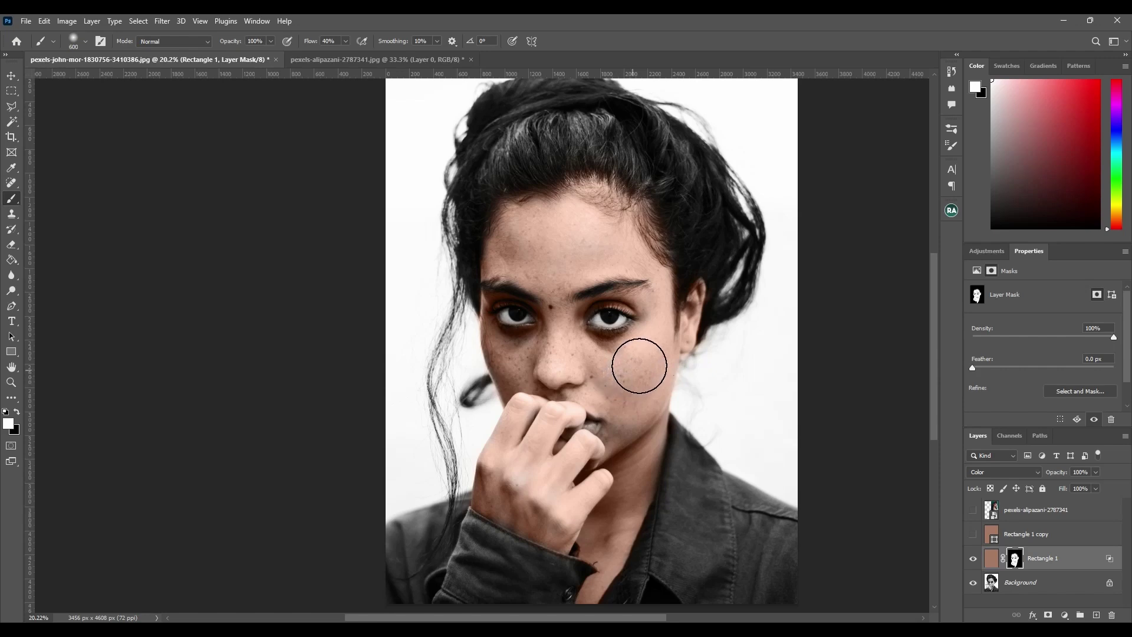
mouse_move(628, 357)
mouse_down()
mouse_move(637, 360)
mouse_move(611, 386)
mouse_move(579, 377)
mouse_move(613, 387)
mouse_move(567, 374)
mouse_up()
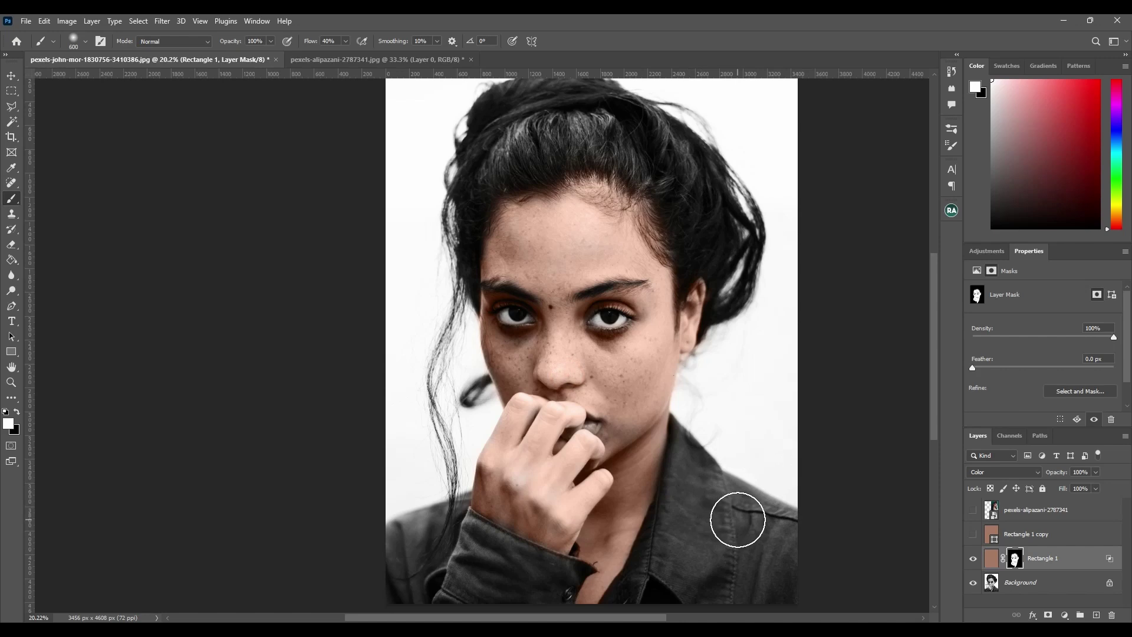
mouse_move(517, 481)
mouse_down()
mouse_move(560, 528)
mouse_move(518, 486)
mouse_move(548, 463)
mouse_up()
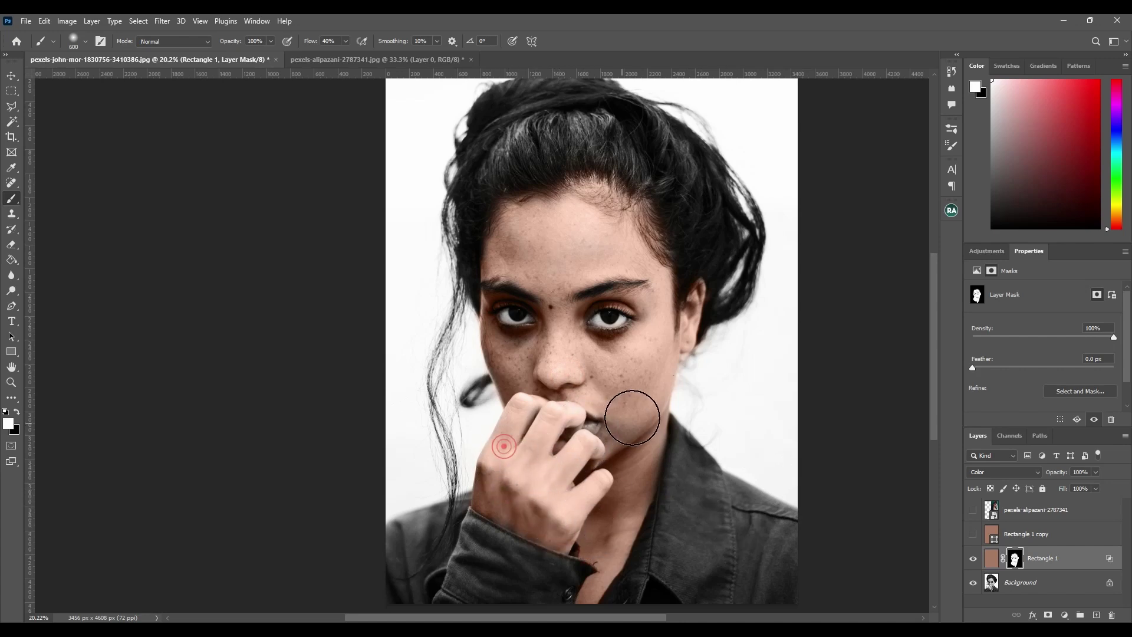
drag(640, 406, 600, 377)
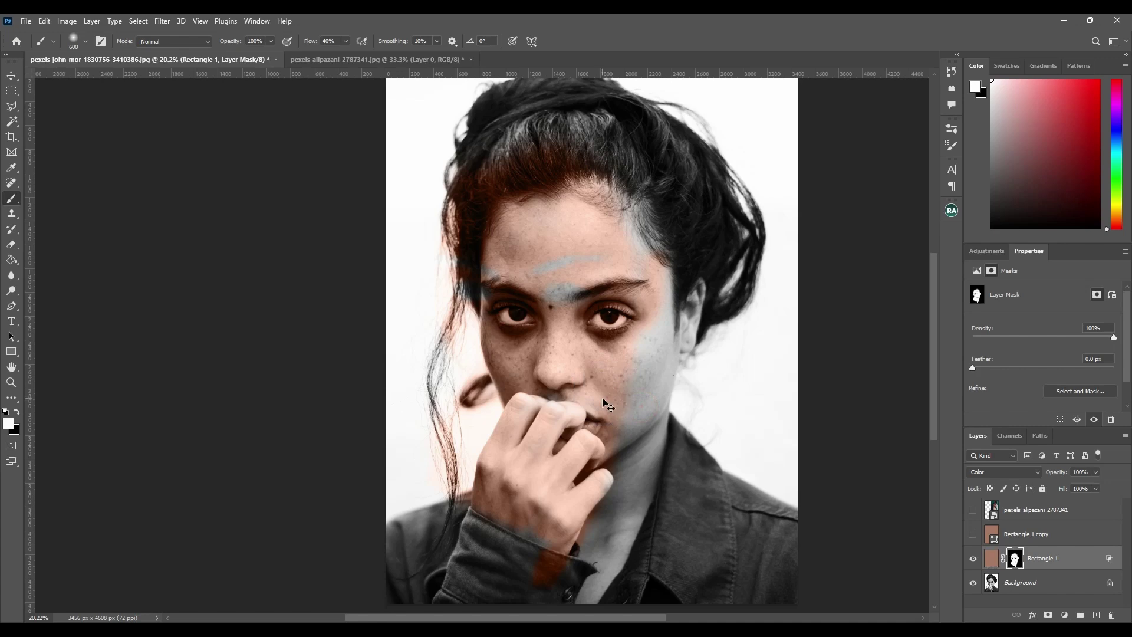
drag(721, 386, 626, 357)
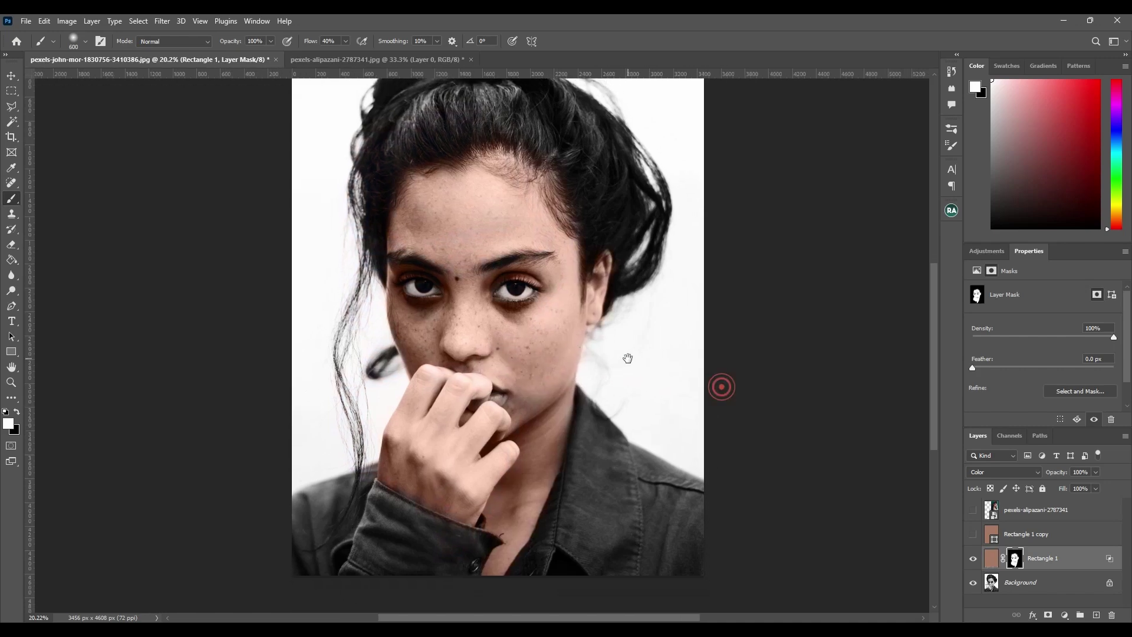
mouse_move(536, 408)
mouse_down()
mouse_move(510, 444)
mouse_move(532, 412)
mouse_move(564, 288)
mouse_up()
click(552, 359)
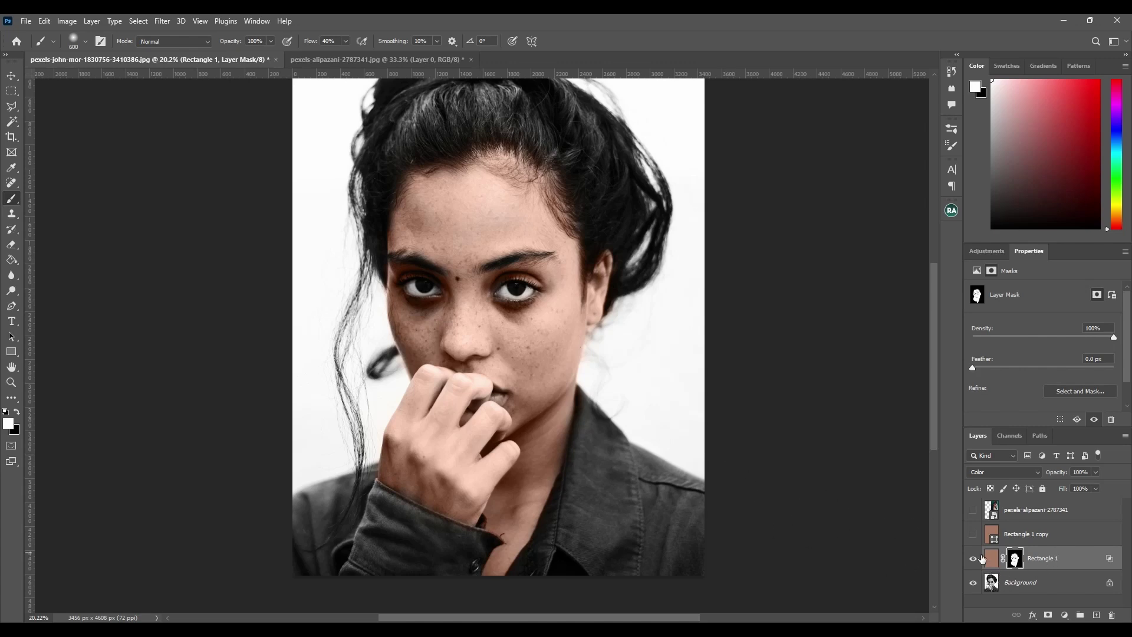
scroll(495, 417, up, 10)
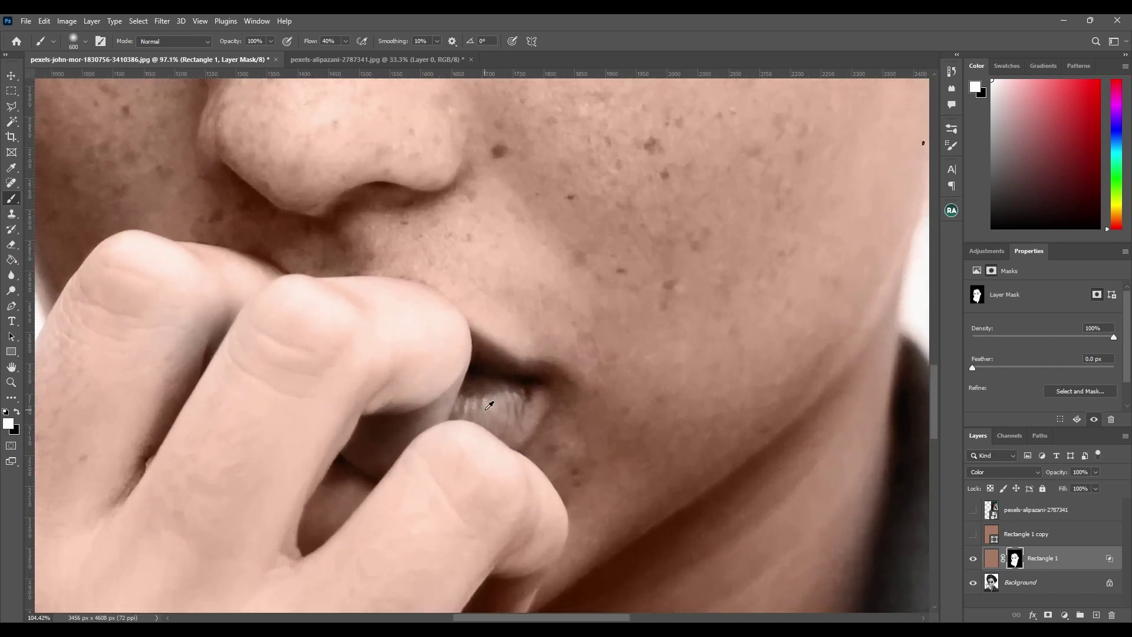
scroll(489, 408, up, 1)
key(x)
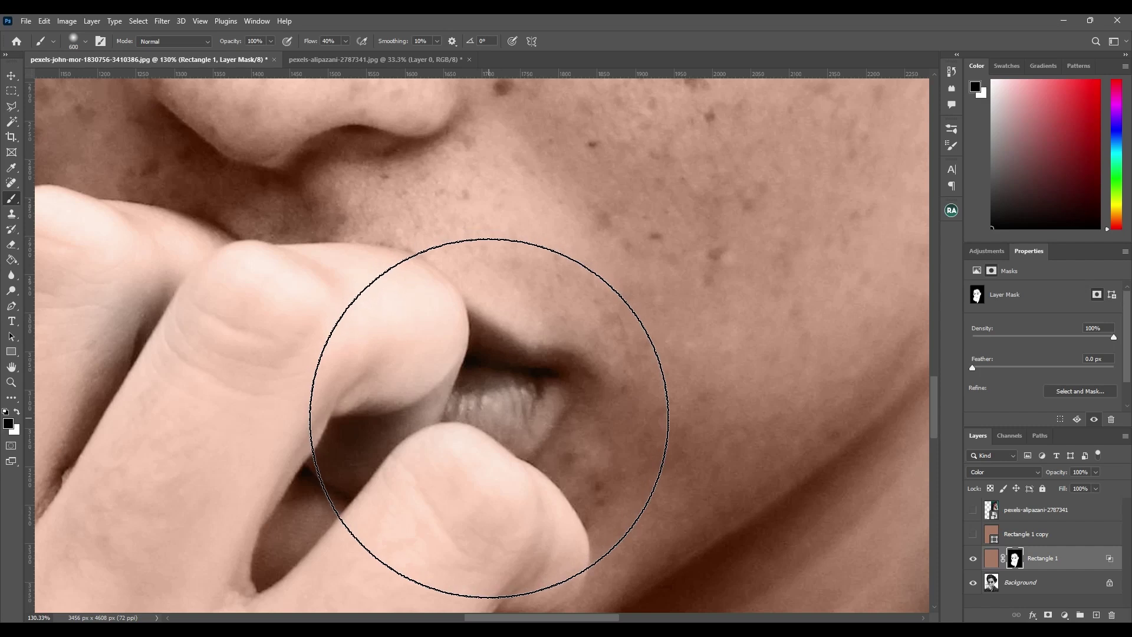
key(bracketleft)
key(bracketleft)
key(bracketleft)
key(bracketleft)
key(bracketleft)
key(bracketleft)
key(bracketleft)
key(bracketleft)
key(bracketleft)
key(bracketleft)
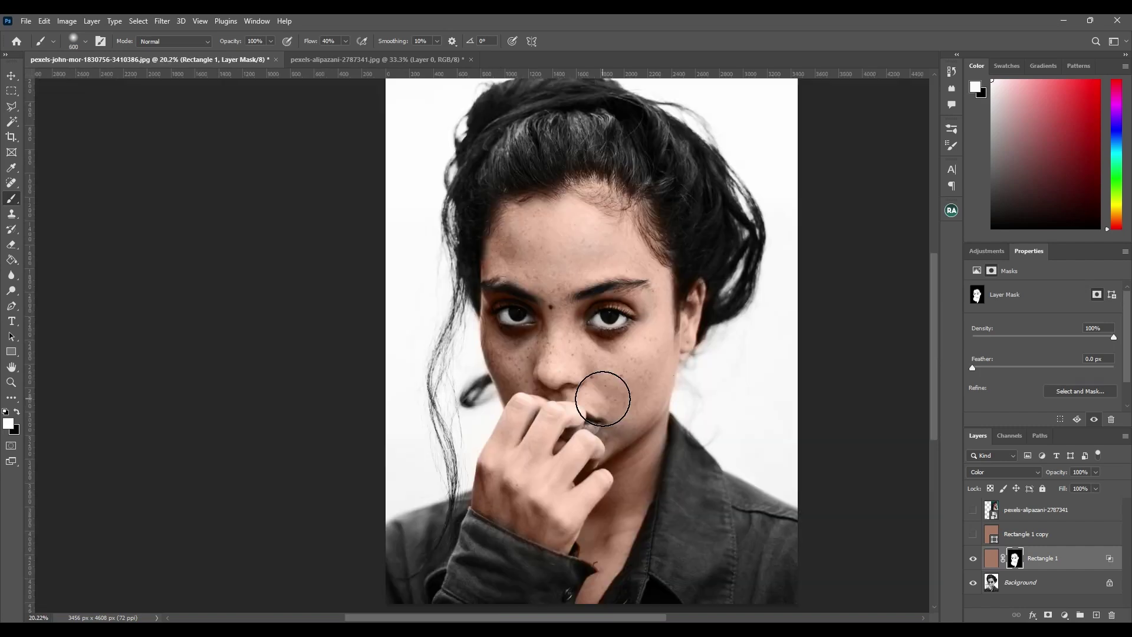
Mask the skin colour off the lips using black and a brush reduced to 70 px.
drag(722, 387, 628, 358)
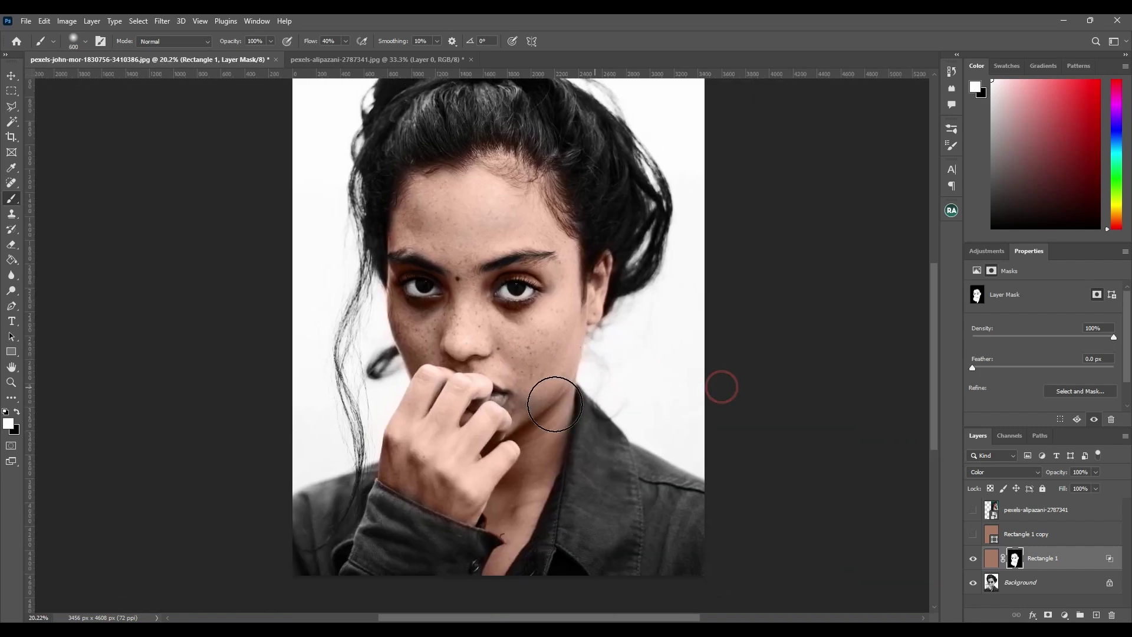
mouse_move(545, 390)
mouse_down()
mouse_move(508, 441)
mouse_move(534, 407)
mouse_move(566, 280)
mouse_move(546, 366)
mouse_up()
scroll(489, 406, up, 10)
scroll(490, 406, up, 4)
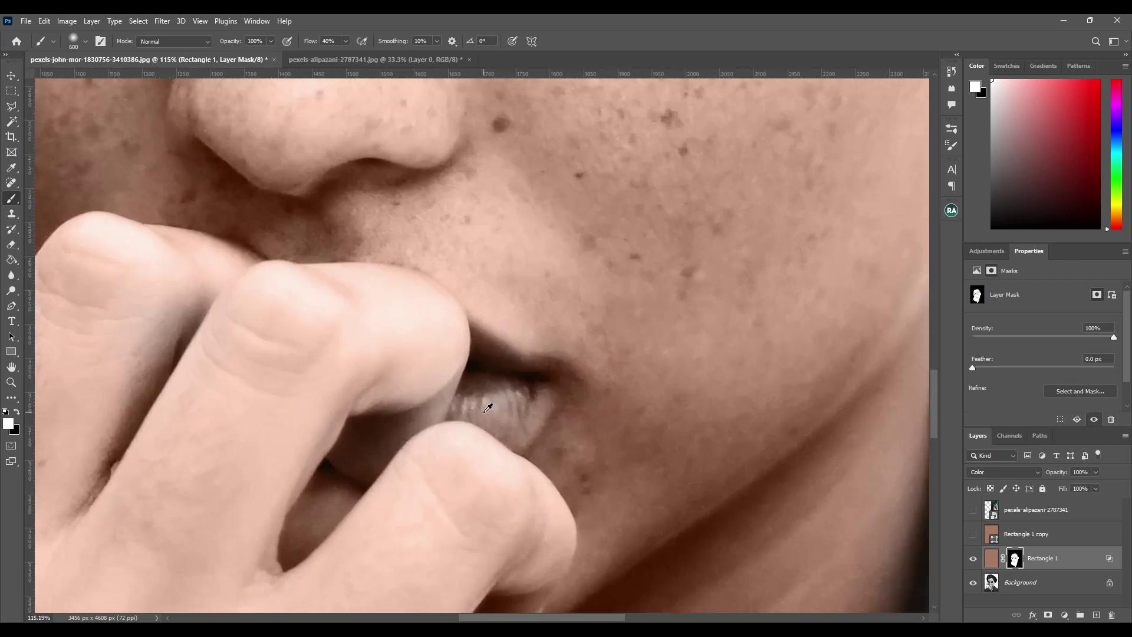
key(x)
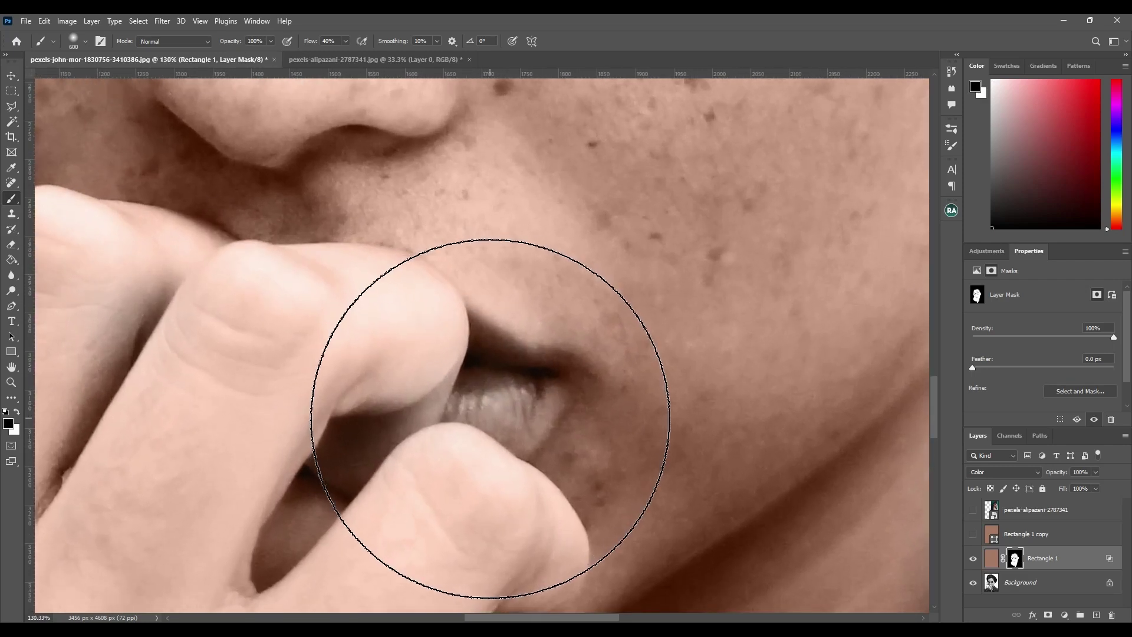
key(bracketleft)
key(bracketleft)
key(bracketleft)
key(bracketleft)
key(bracketleft)
key(bracketleft)
key(bracketleft)
key(bracketleft)
key(bracketleft)
key(bracketleft)
key(bracketleft)
key(bracketleft)
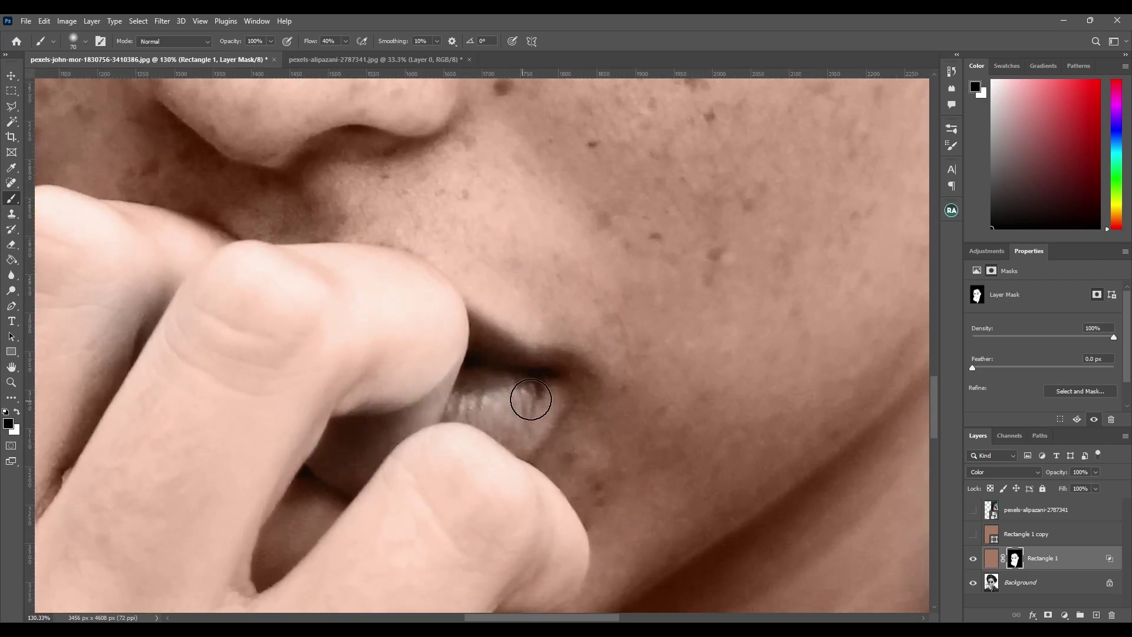
mouse_move(530, 399)
mouse_down()
mouse_move(466, 401)
mouse_move(506, 397)
mouse_move(534, 385)
mouse_move(475, 388)
mouse_move(548, 368)
mouse_move(481, 337)
mouse_move(546, 362)
mouse_move(530, 416)
mouse_move(546, 396)
mouse_move(510, 436)
mouse_move(455, 395)
mouse_move(530, 430)
mouse_move(484, 369)
mouse_move(484, 327)
mouse_move(487, 361)
mouse_up()
Restore the skin colour on the fingertip below the lips with white and a 60 px brush.
key(bracketleft)
key(x)
mouse_move(512, 452)
mouse_down()
mouse_move(455, 435)
mouse_move(483, 443)
mouse_up()
scroll(513, 415, down, 5)
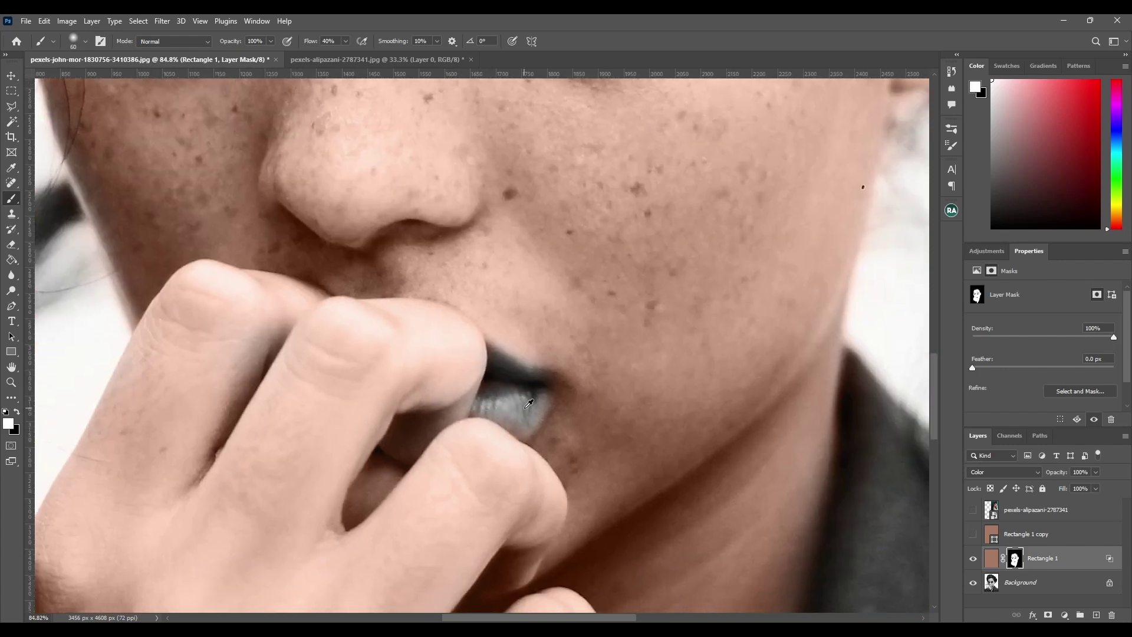
scroll(529, 401, up, 2)
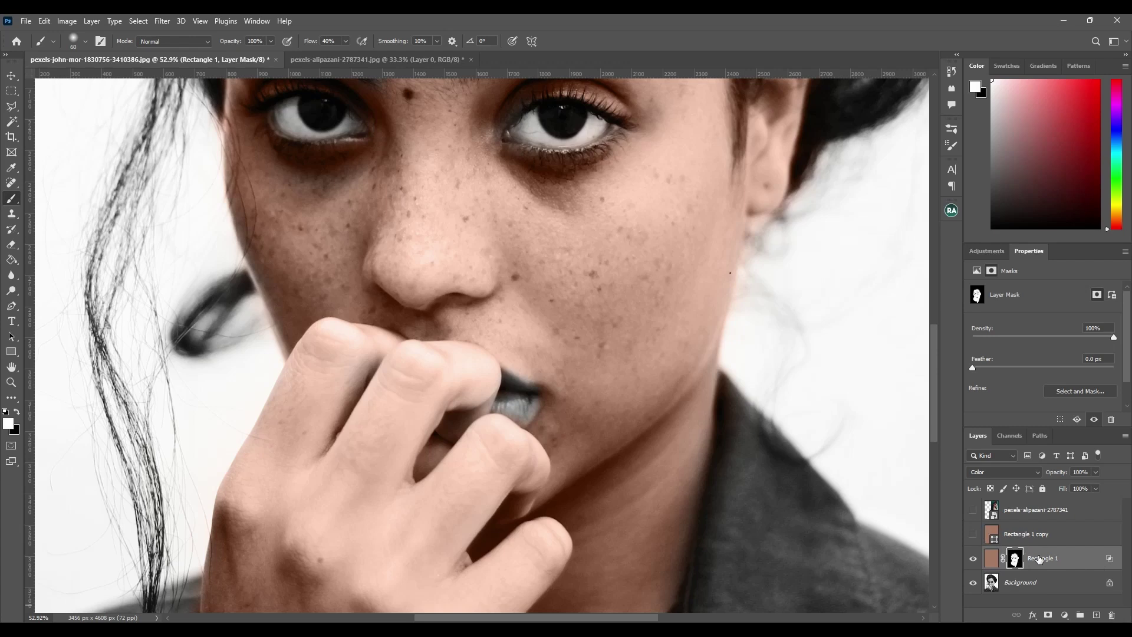
Duplicate the Rectangle 1 layer and recolour the copy with Hue/Saturation at hue -43 and saturation +24.
key(ctrl+j)
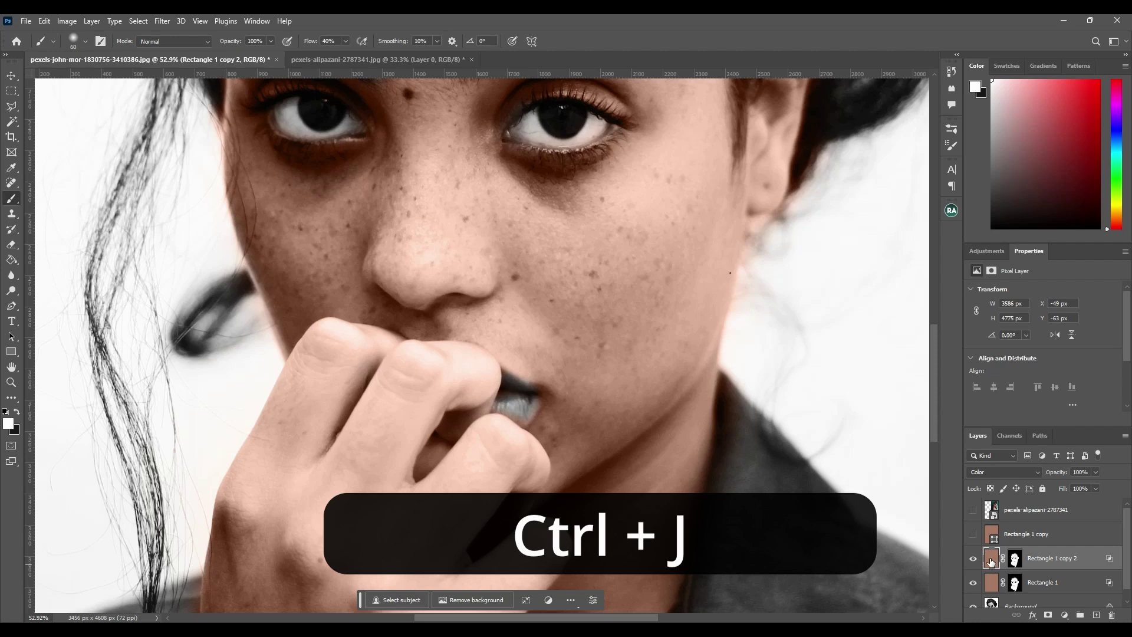
key(ctrl+u)
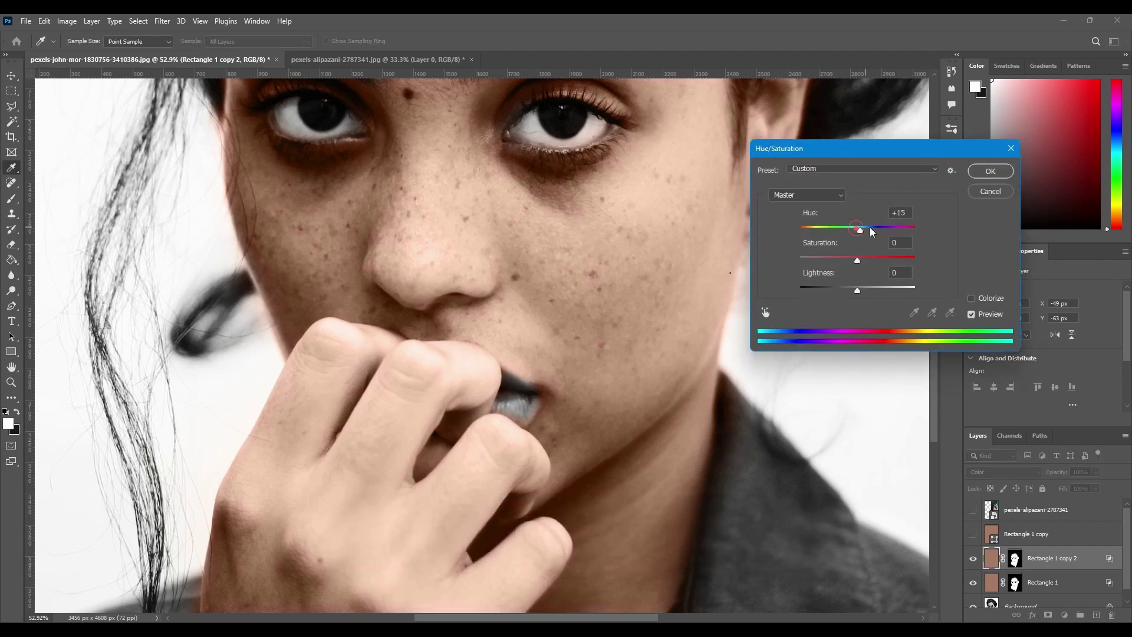
drag(871, 231, 893, 260)
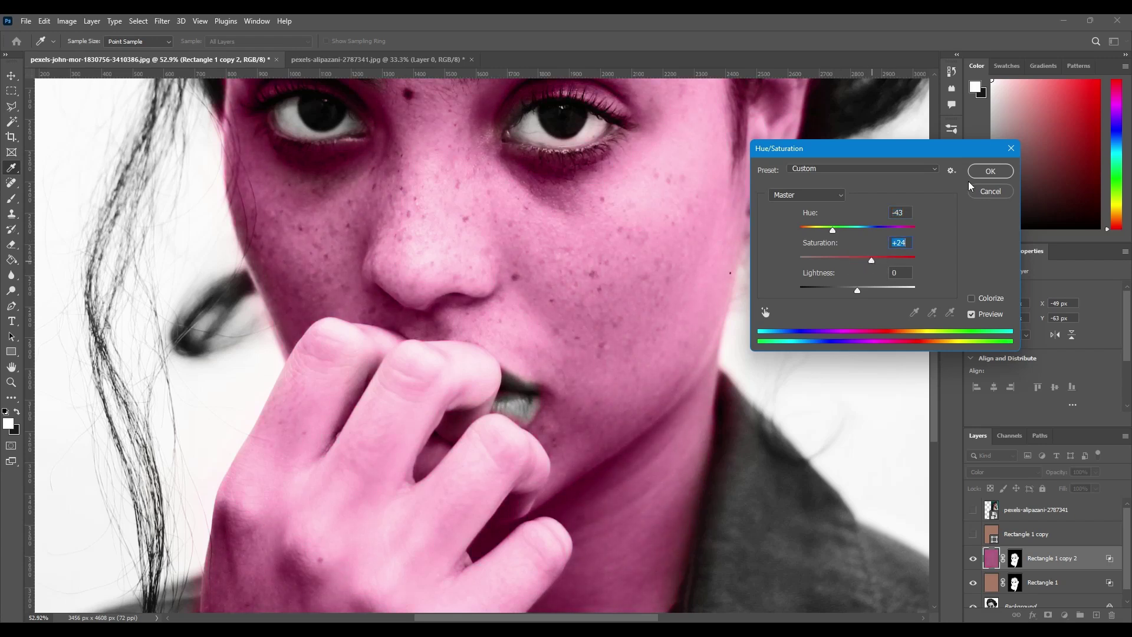
click(985, 172)
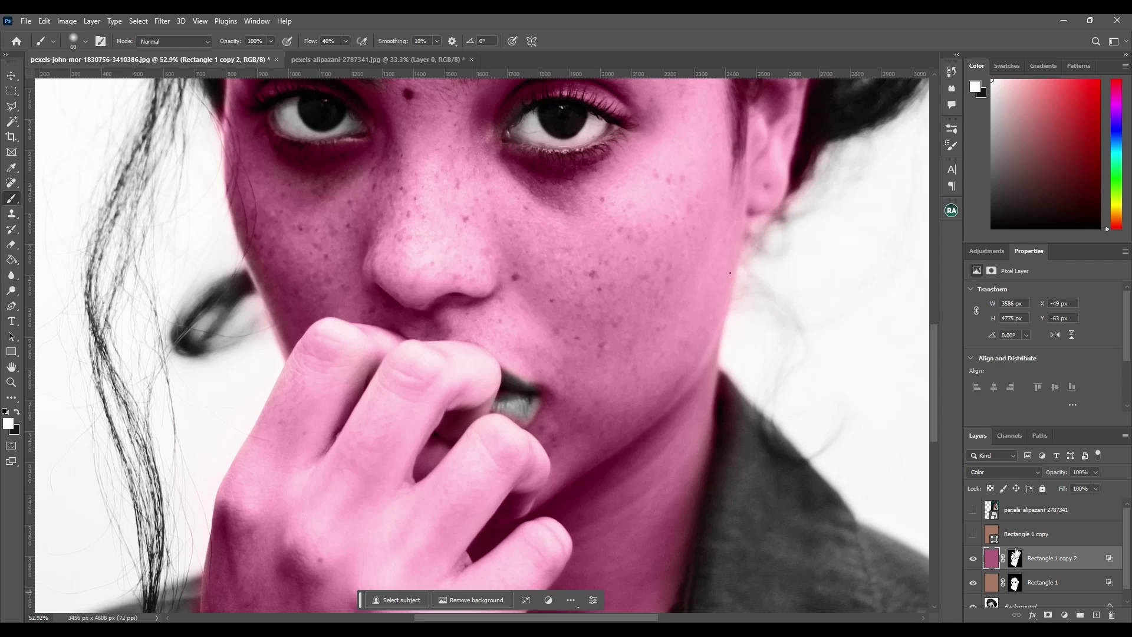
Delete the pink copy's layer mask and replace it with a black mask that hides the whole layer.
right_click(1015, 561)
click(1015, 563)
click(1015, 560)
key(Delete)
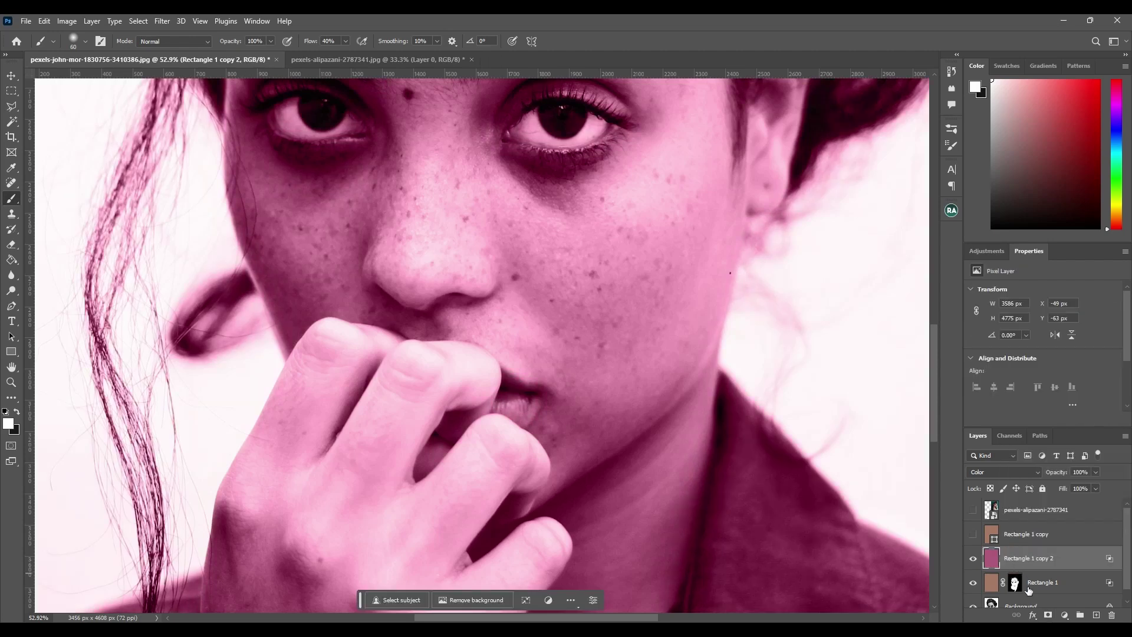
alt+click(1048, 617)
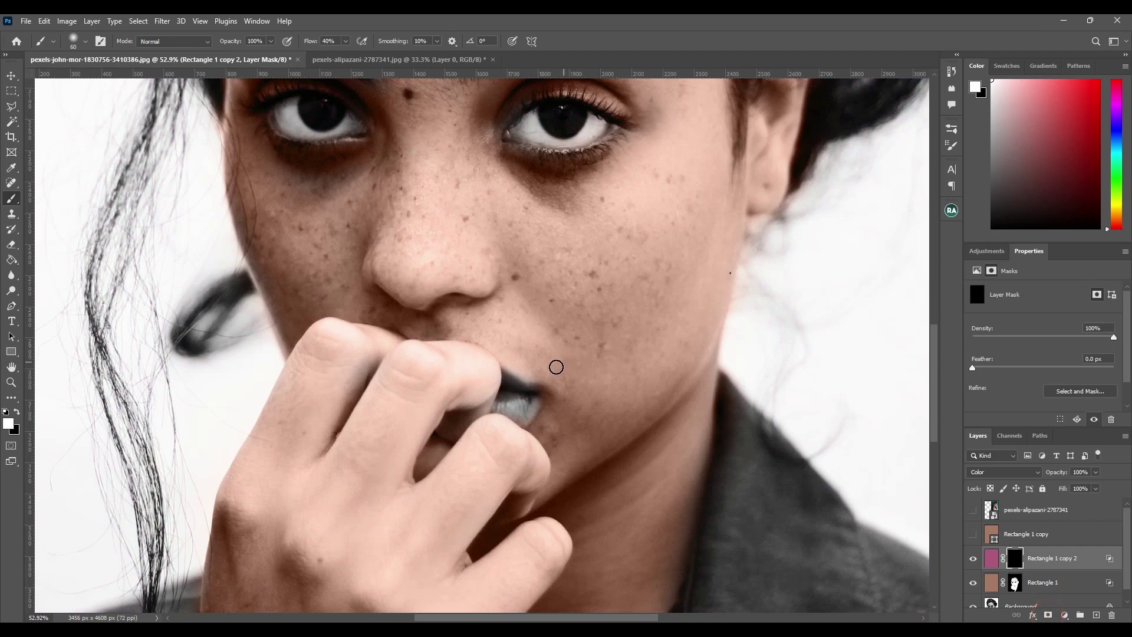
Paint the pink colour over both lips on the mask, reducing the brush to 30 px for the corner and edges.
scroll(556, 367, up, 6)
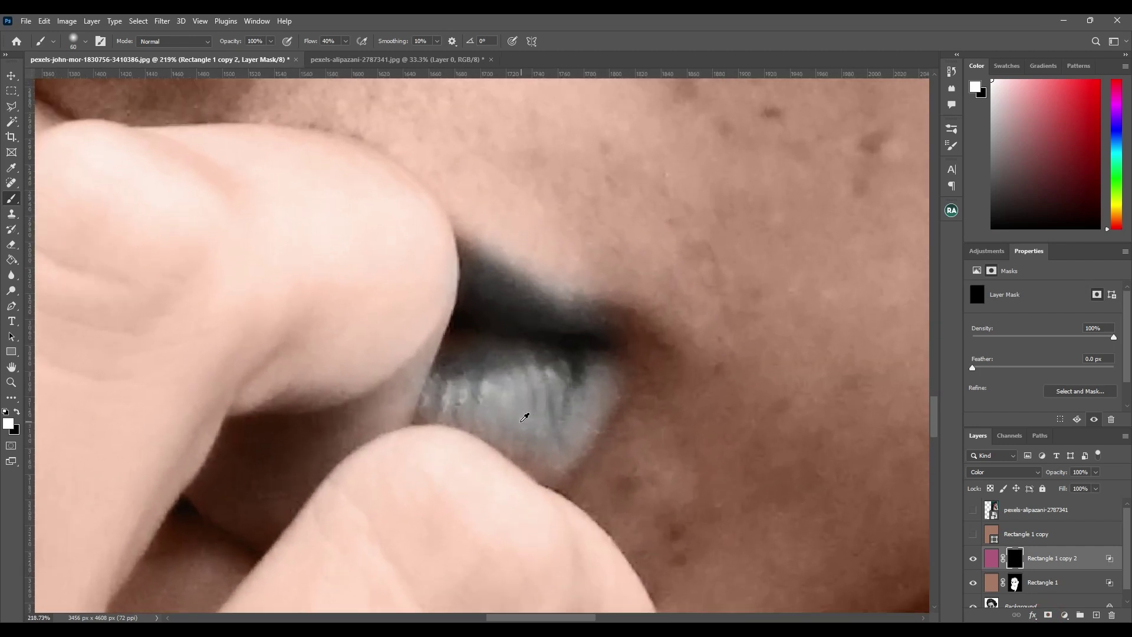
mouse_move(460, 397)
mouse_down()
mouse_move(559, 420)
mouse_move(570, 384)
mouse_move(585, 405)
mouse_move(541, 454)
mouse_move(501, 415)
mouse_move(439, 397)
mouse_move(457, 388)
mouse_move(564, 453)
mouse_move(519, 375)
mouse_move(534, 386)
mouse_move(508, 375)
mouse_move(594, 369)
mouse_move(550, 442)
mouse_move(524, 431)
mouse_move(540, 345)
mouse_move(584, 323)
mouse_move(487, 272)
mouse_move(482, 282)
mouse_move(474, 262)
mouse_move(599, 316)
mouse_move(587, 316)
mouse_move(649, 351)
mouse_move(618, 323)
mouse_move(640, 350)
mouse_move(627, 347)
mouse_move(611, 390)
mouse_move(617, 358)
mouse_move(600, 350)
mouse_move(593, 367)
mouse_move(555, 357)
mouse_move(597, 357)
mouse_move(457, 341)
mouse_move(474, 341)
mouse_move(447, 360)
mouse_move(497, 382)
mouse_up()
key(bracketleft)
key(bracketleft)
key(bracketleft)
drag(606, 373, 593, 425)
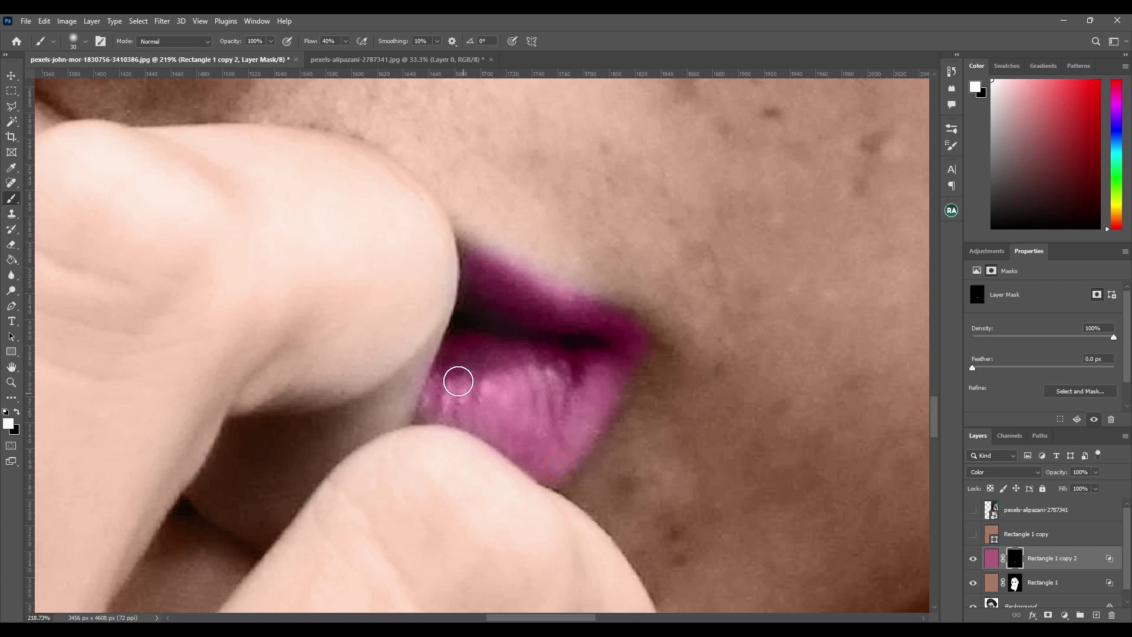
Adjust the lip colour layer with Hue/Saturation, setting hue to -12 and lightness to +11 and raising the saturation above +24.
scroll(548, 351, down, 10)
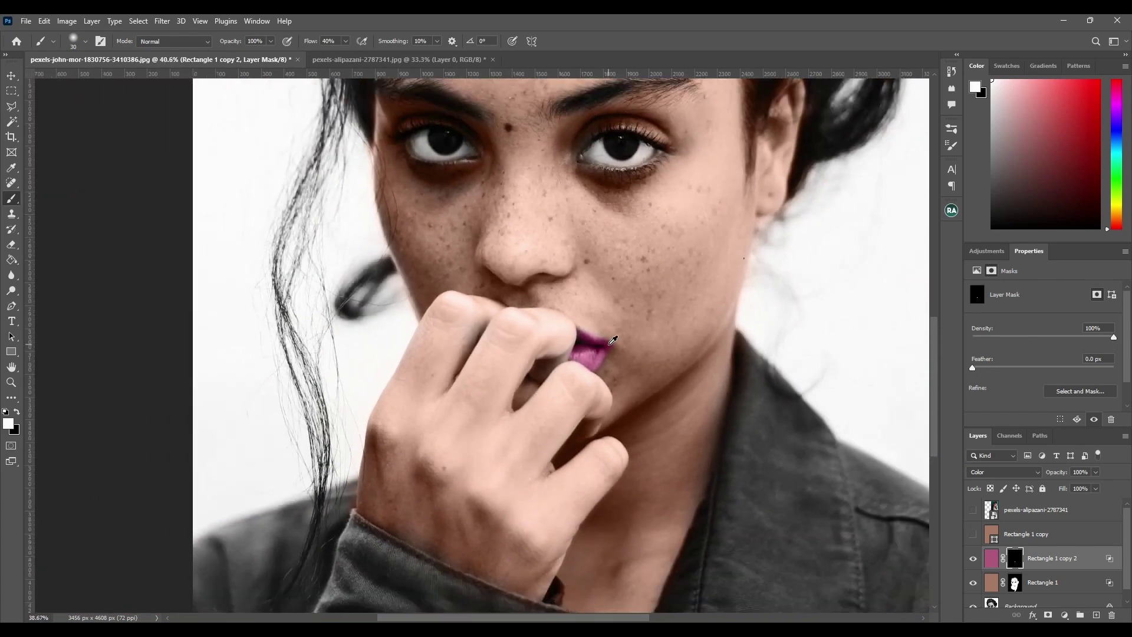
scroll(614, 338, down, 2)
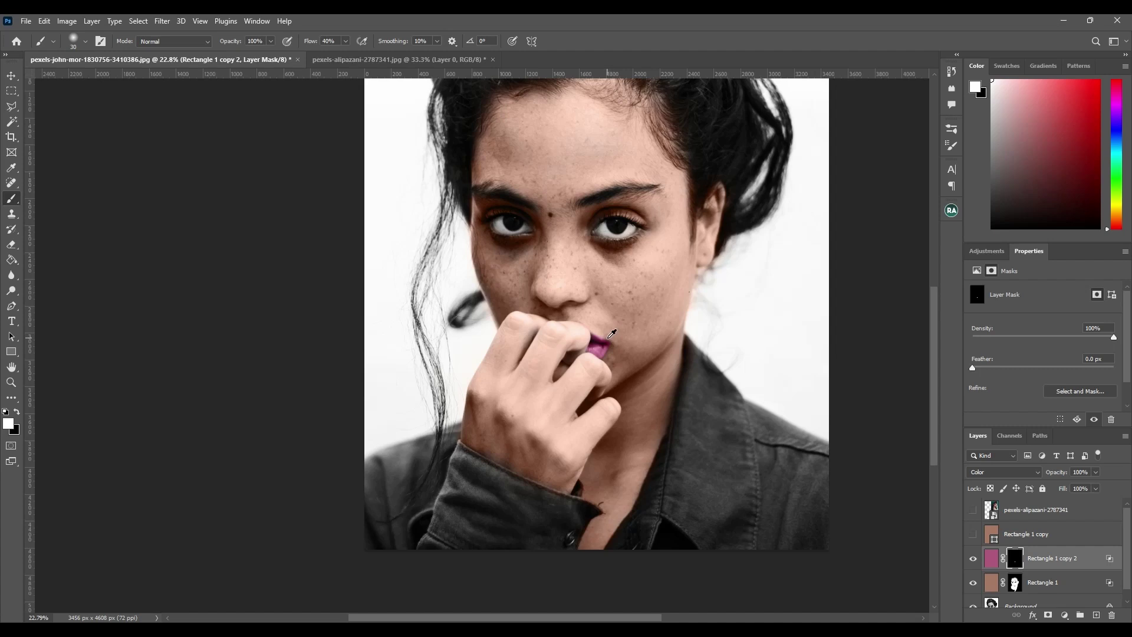
scroll(607, 334, up, 2)
scroll(599, 337, down, 2)
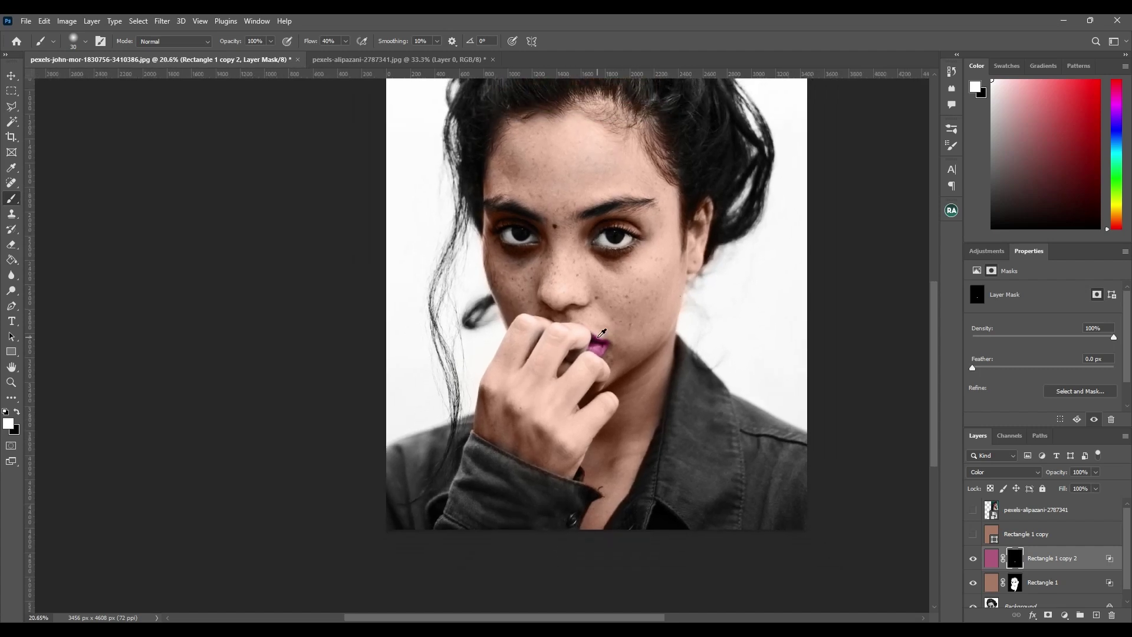
scroll(604, 332, up, 3)
drag(612, 306, 600, 337)
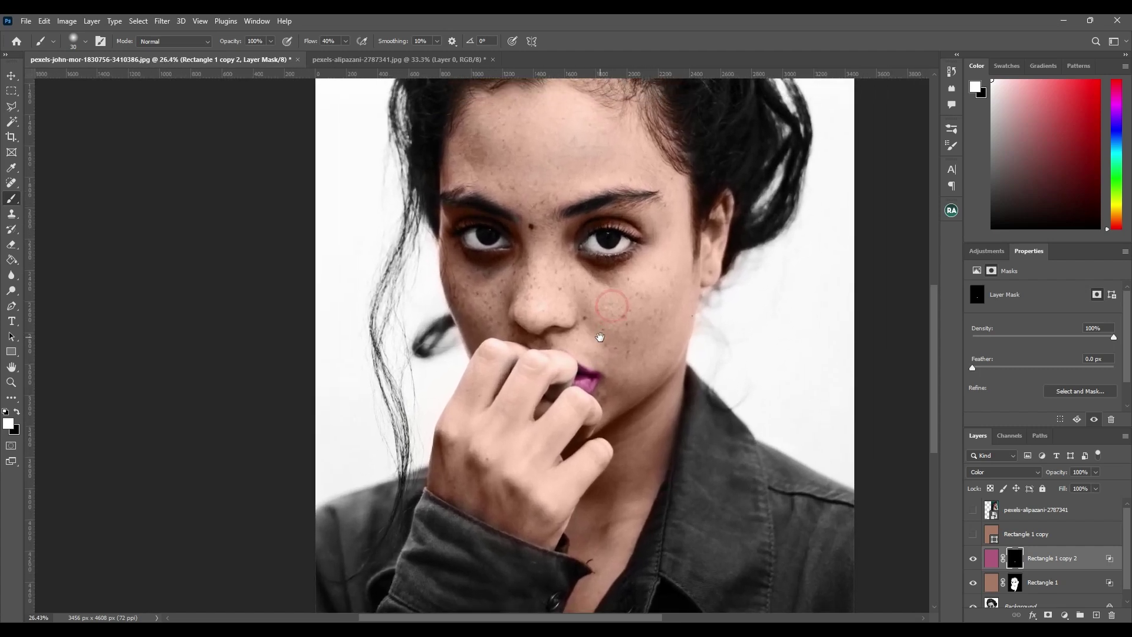
click(988, 564)
key(ctrl+u)
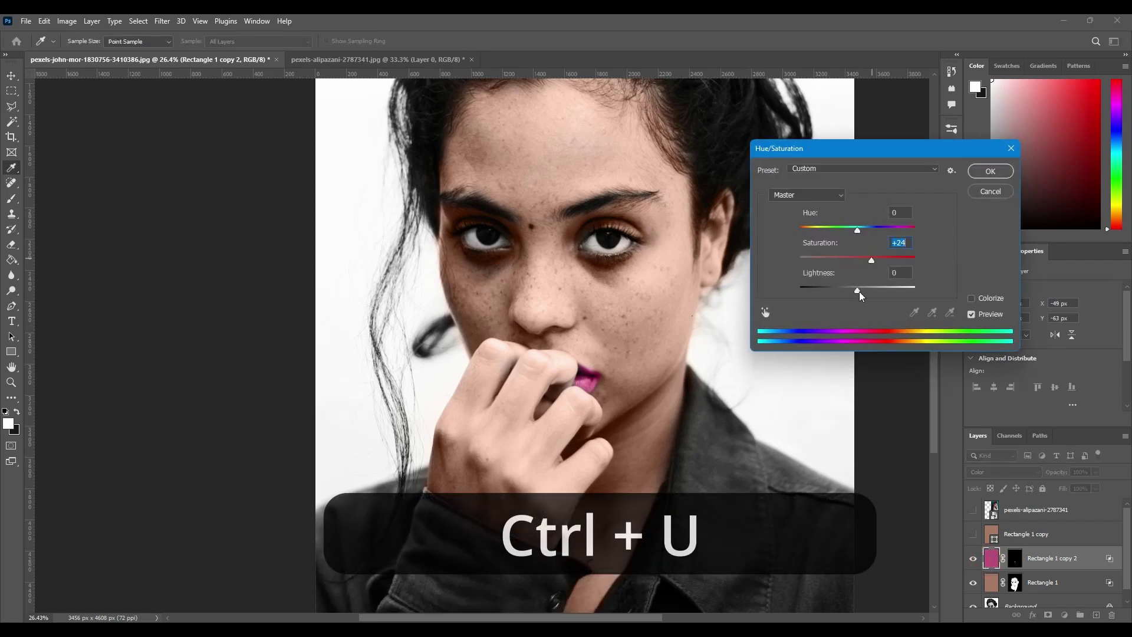
mouse_move(857, 290)
mouse_down()
mouse_move(839, 295)
mouse_move(865, 291)
mouse_up()
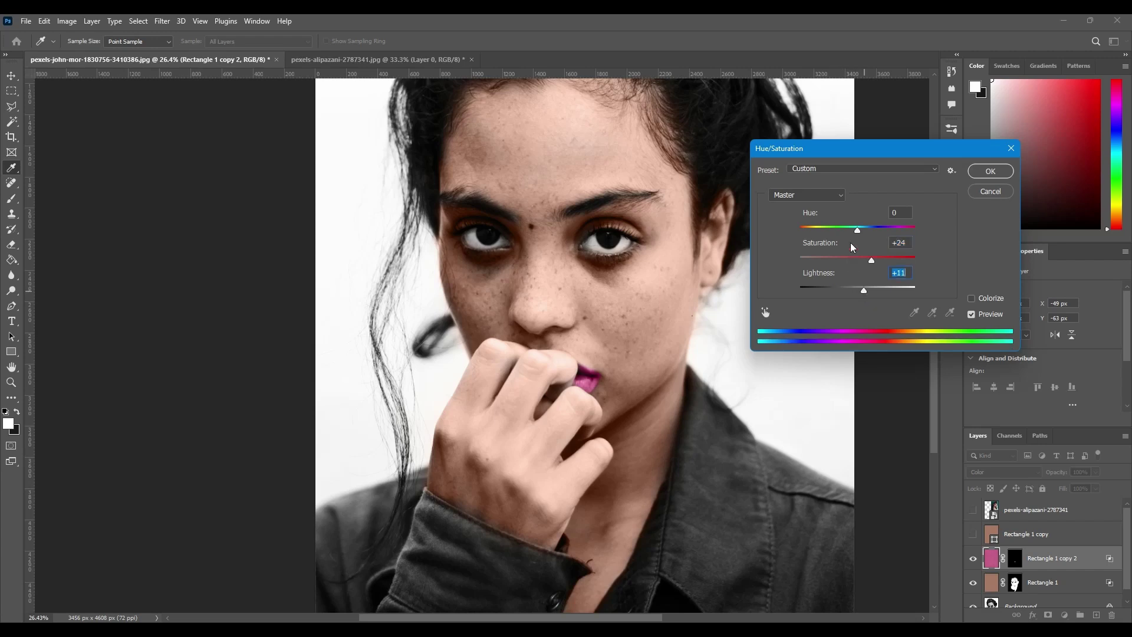
mouse_move(855, 229)
mouse_down()
mouse_move(837, 232)
mouse_move(876, 230)
mouse_move(801, 245)
mouse_move(851, 242)
mouse_up()
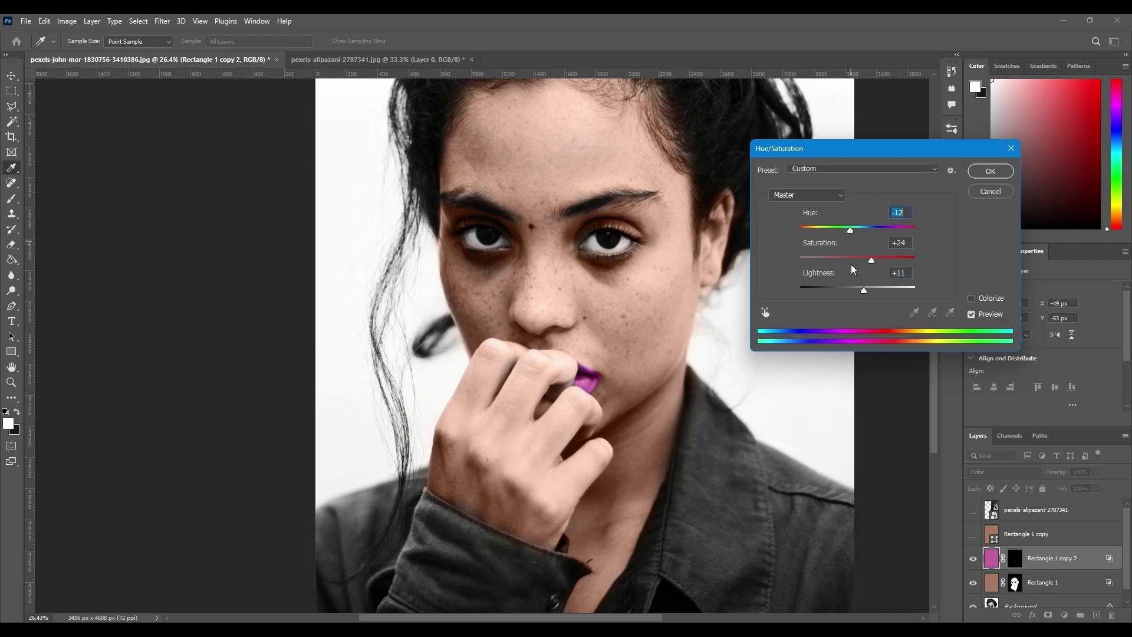
click(883, 259)
click(983, 174)
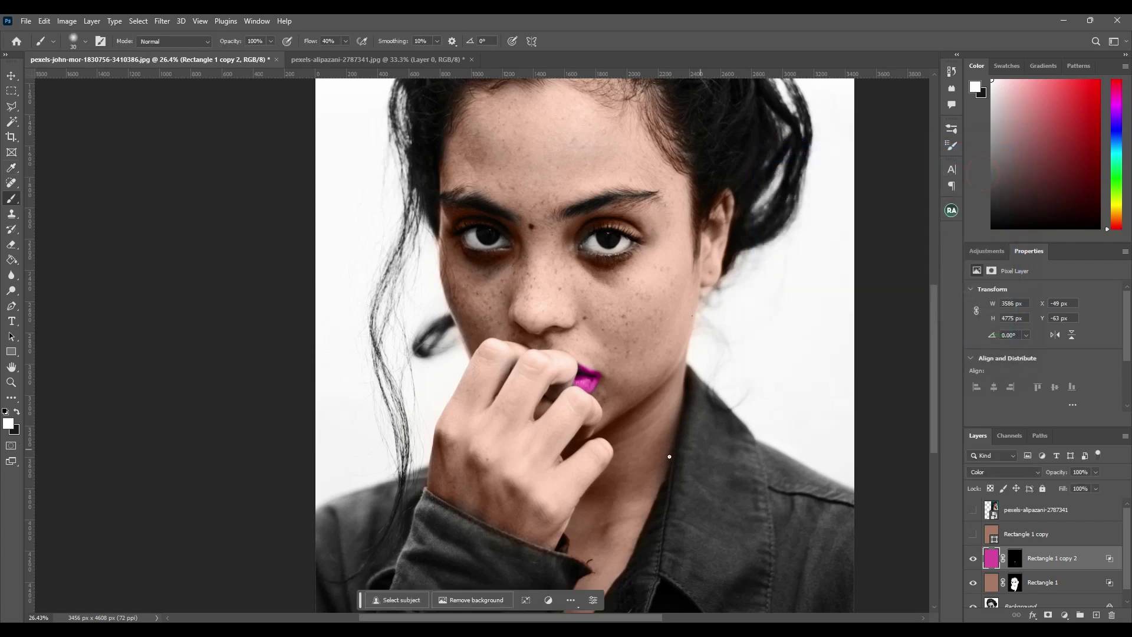
Adjust the Rectangle 1 skin layer with Hue/Saturation, setting hue to +2, saturation to +28 and lightness to 0.
scroll(689, 375, down, 3)
scroll(685, 367, up, 1)
drag(703, 306, 677, 329)
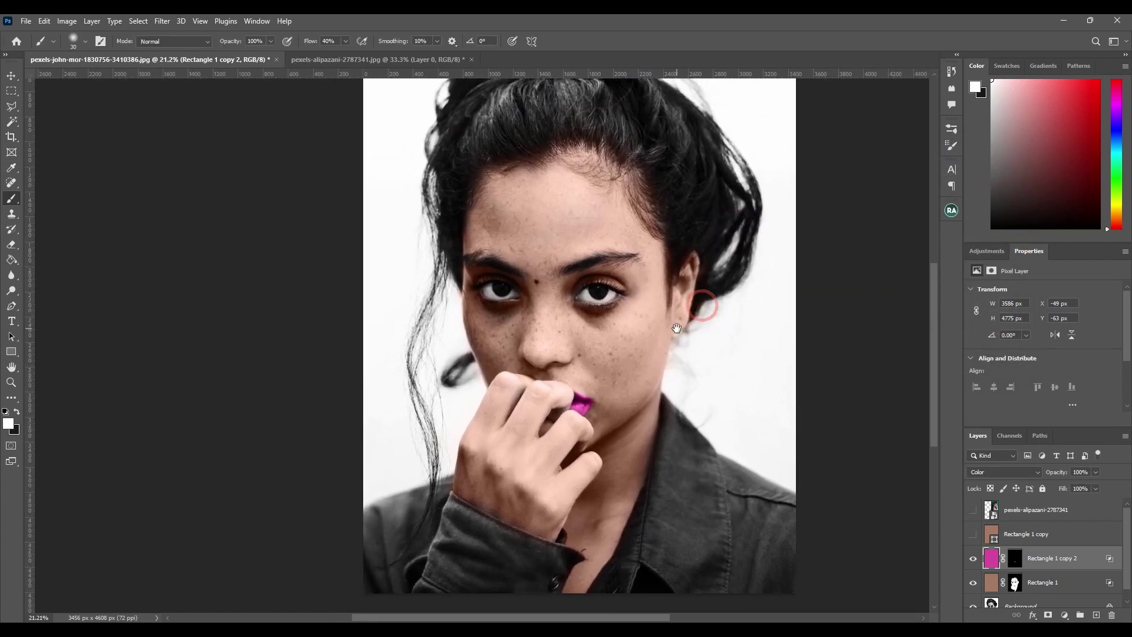
click(995, 590)
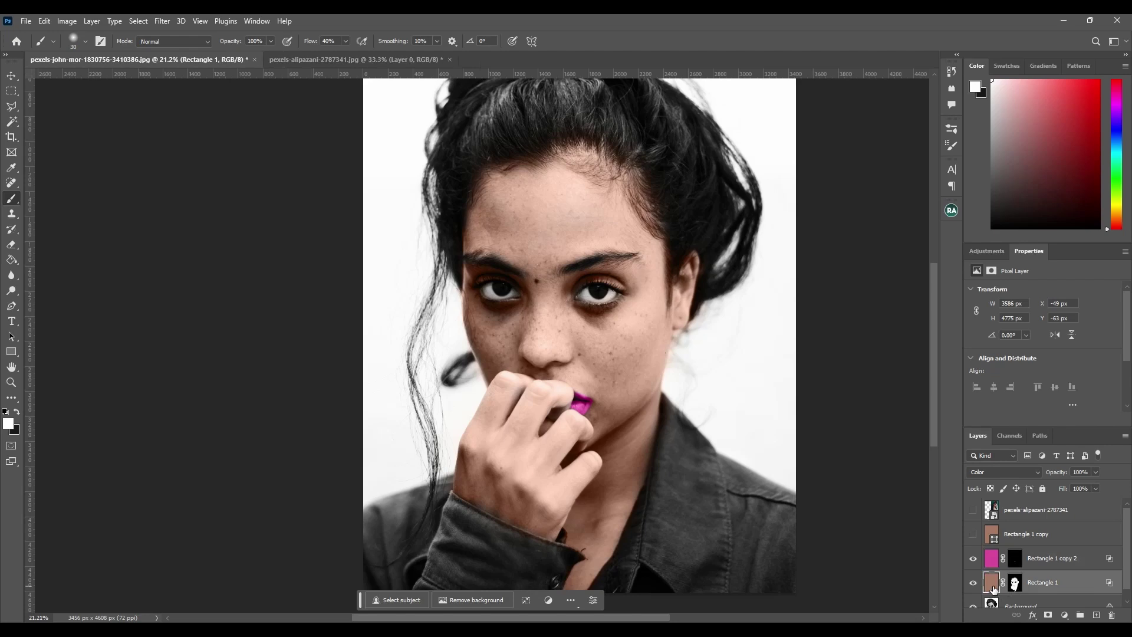
key(ctrl+u)
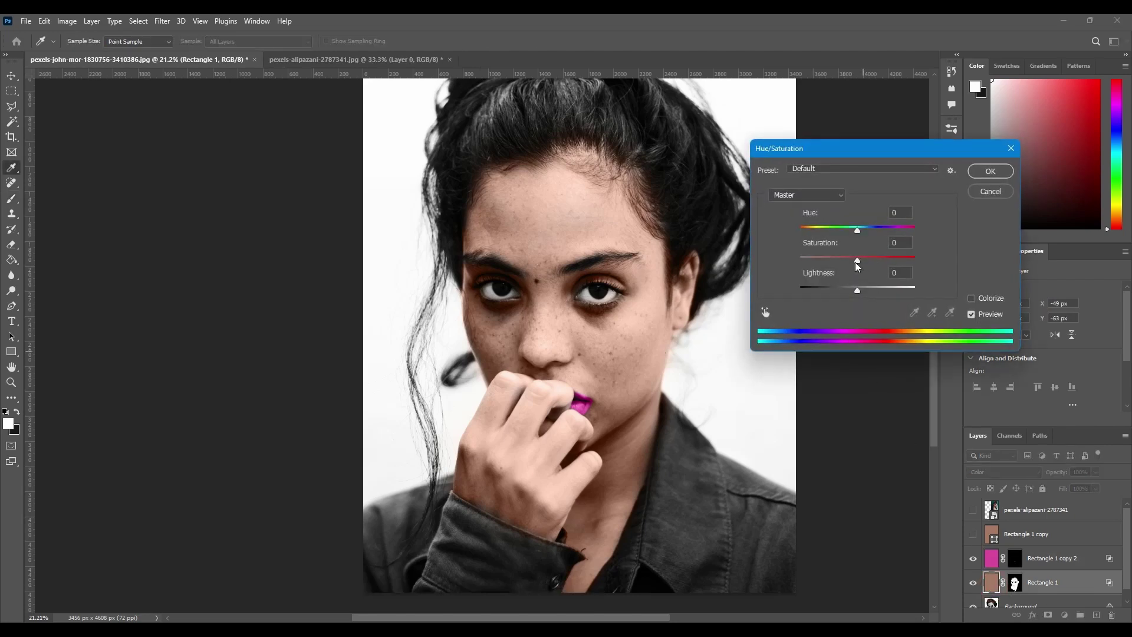
drag(855, 262, 872, 259)
drag(858, 230, 861, 230)
drag(858, 291, 868, 293)
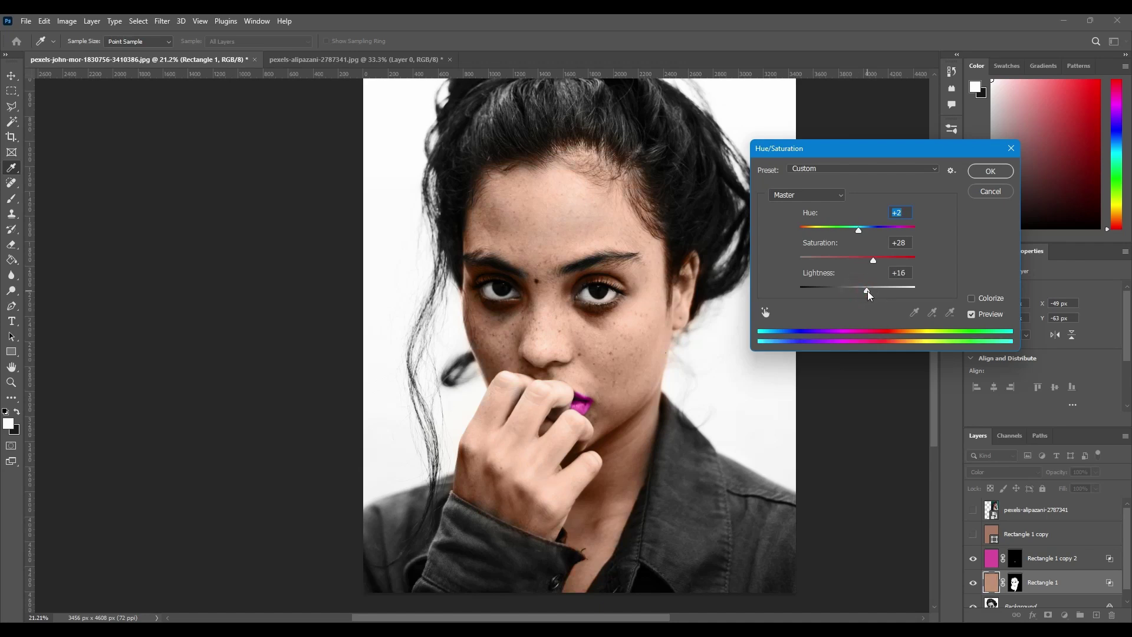
click(911, 272)
text(0)
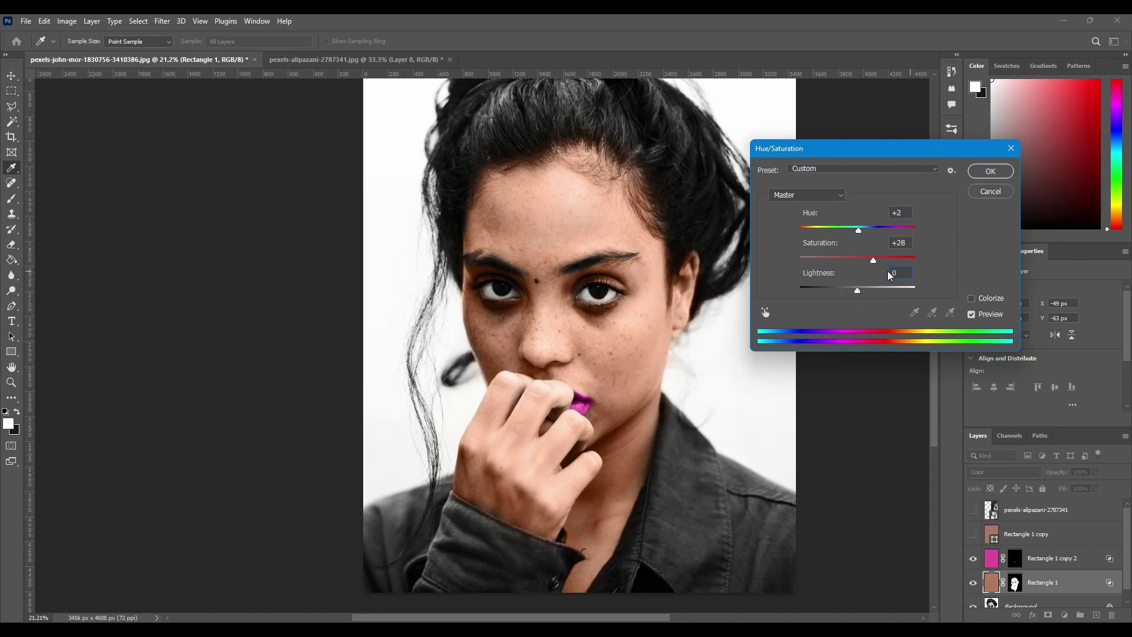
click(976, 173)
key(b)
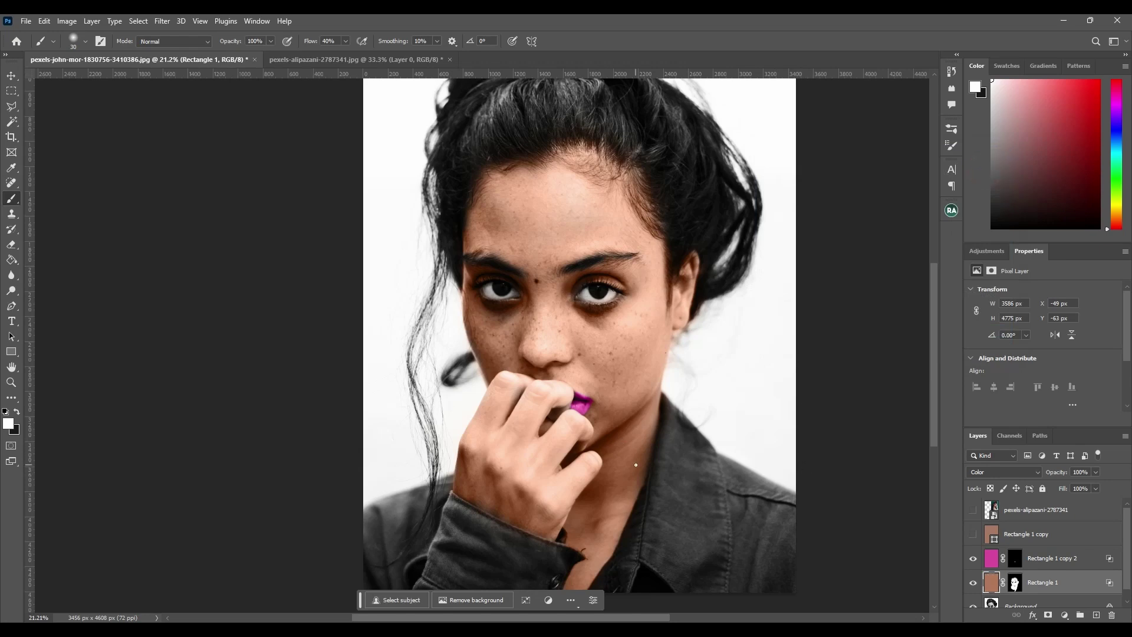
Group the Rectangle 1 and Rectangle 1 copy 2 layers, then hide and show the group repeatedly to compare the portrait before and after colouring.
shift+click(1046, 558)
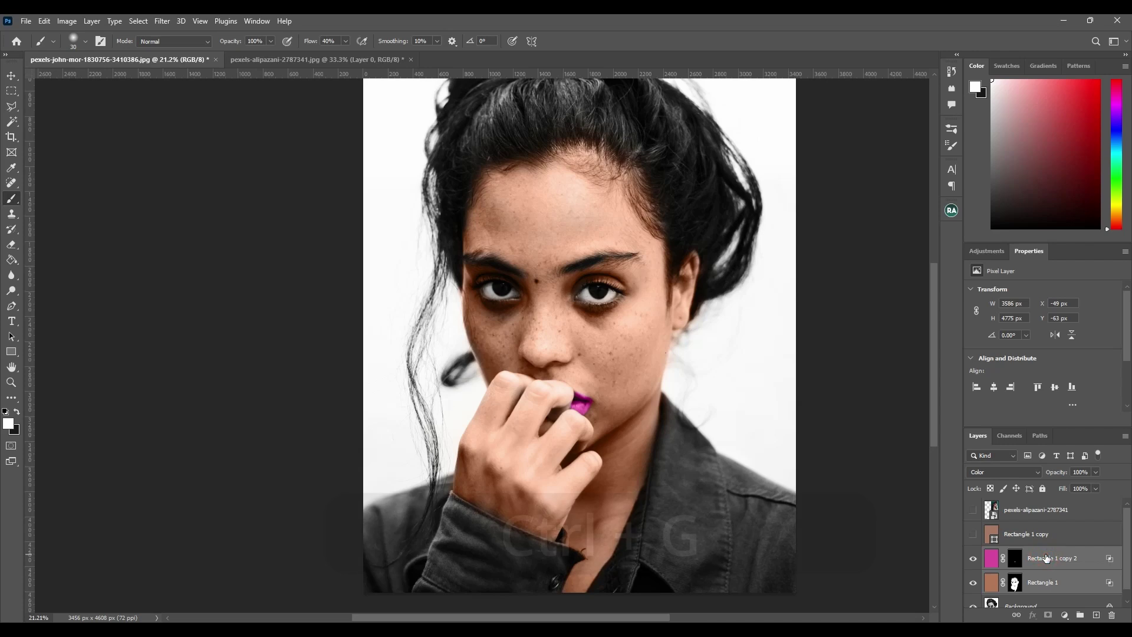
key(ctrl+g)
click(973, 554)
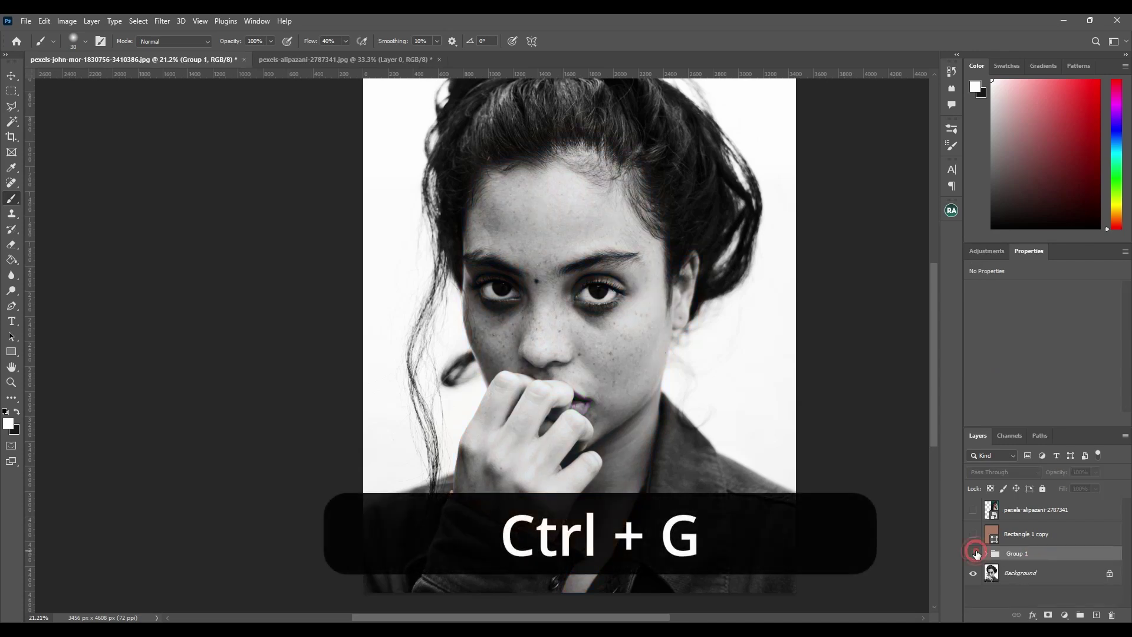
click(974, 554)
alt+scroll(652, 322, down, 1)
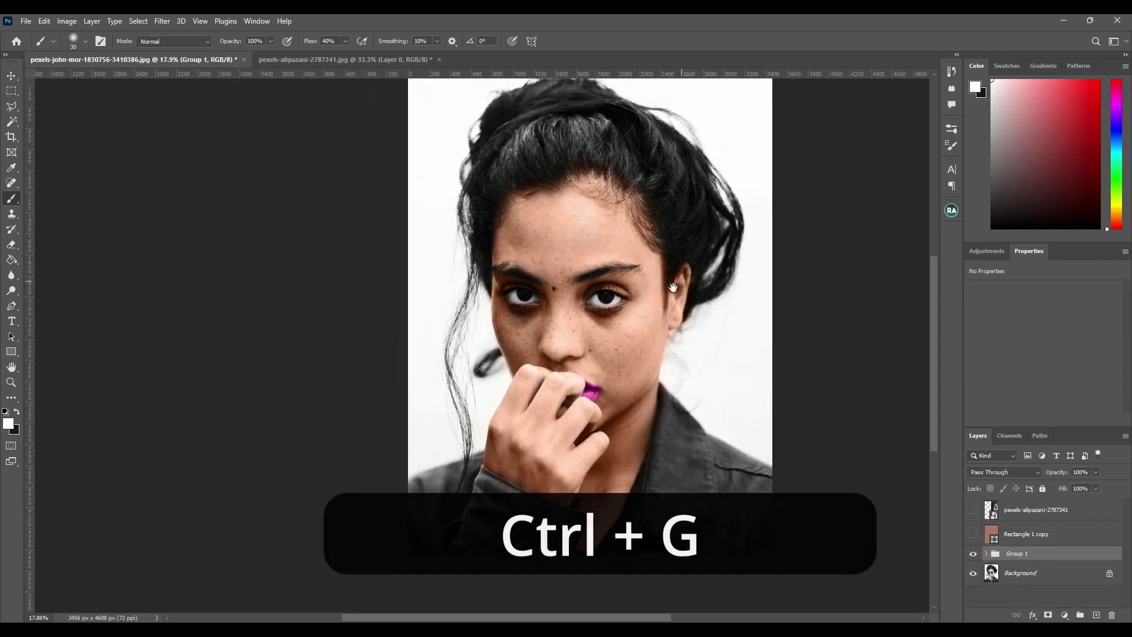
drag(728, 248, 680, 277)
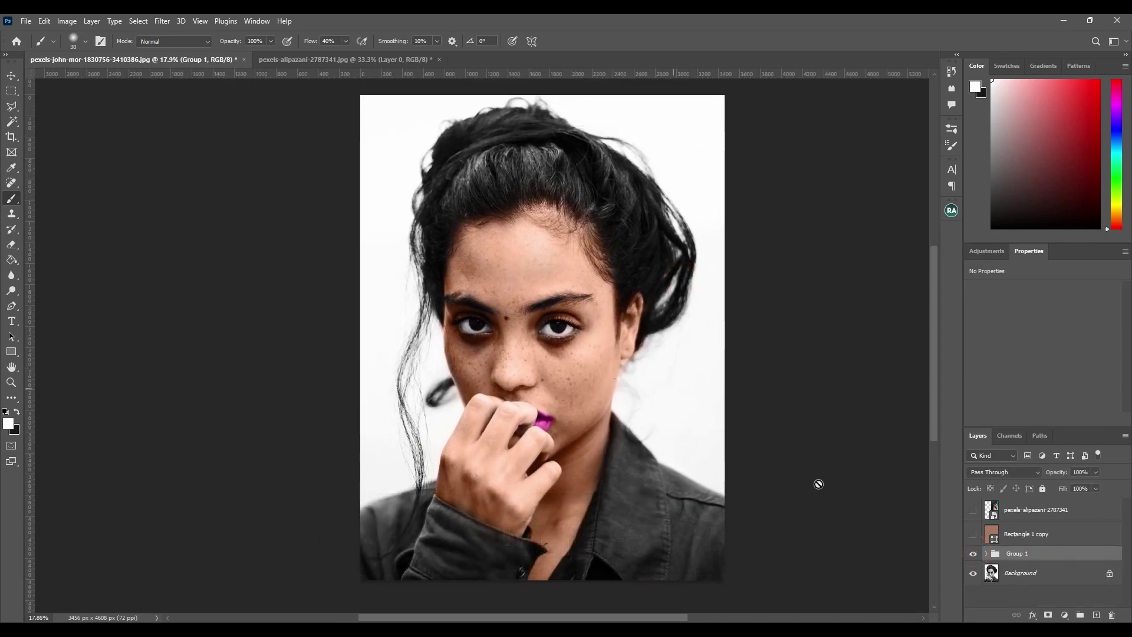
click(973, 554)
click(973, 555)
click(973, 553)
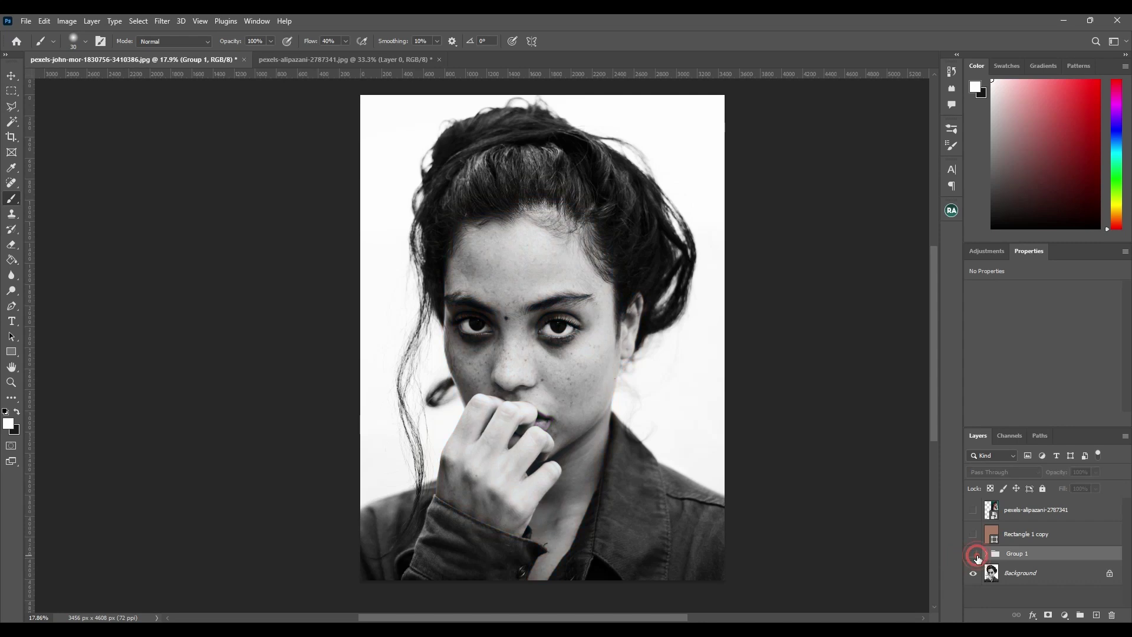
click(974, 553)
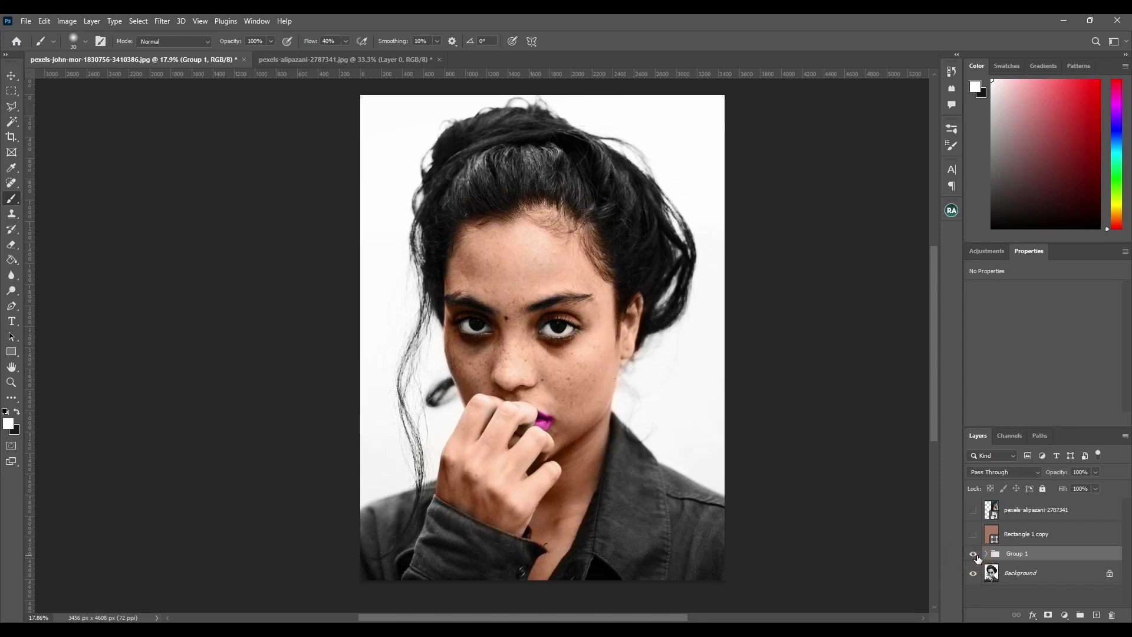
mouse_move(694, 418)
mouse_down()
mouse_move(693, 398)
mouse_move(675, 425)
mouse_up()
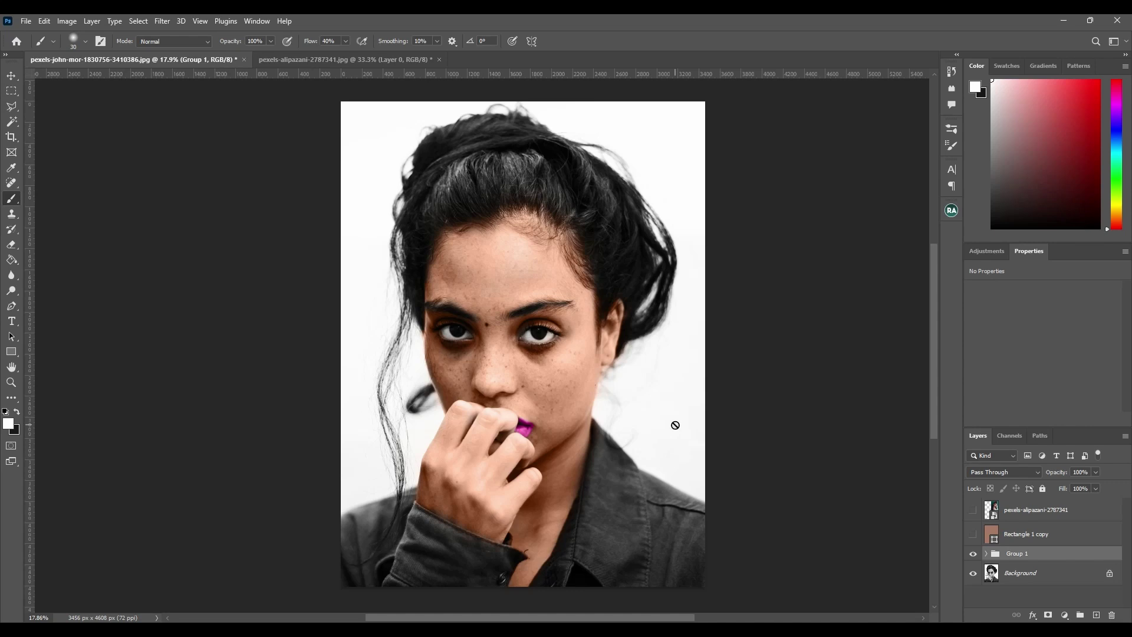